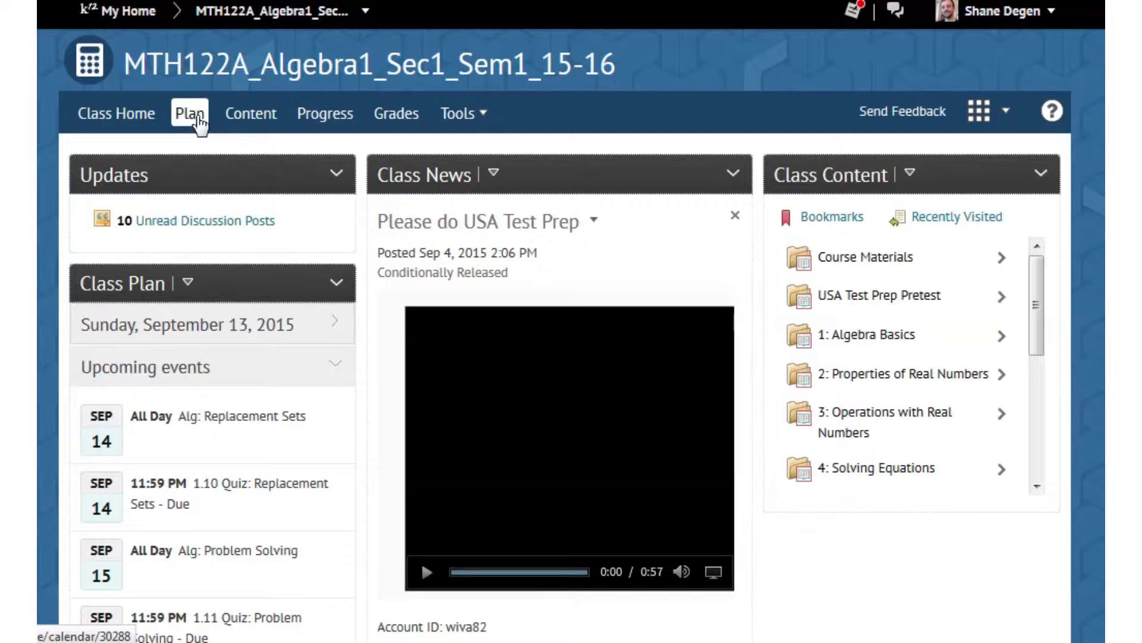
Step: From the course calendar, start a detailed event on September 18, 2015 and attach module 2.01: Foundations from 2: Properties of Real Numbers
{"action": "left_click", "coordinate": [196, 116]}
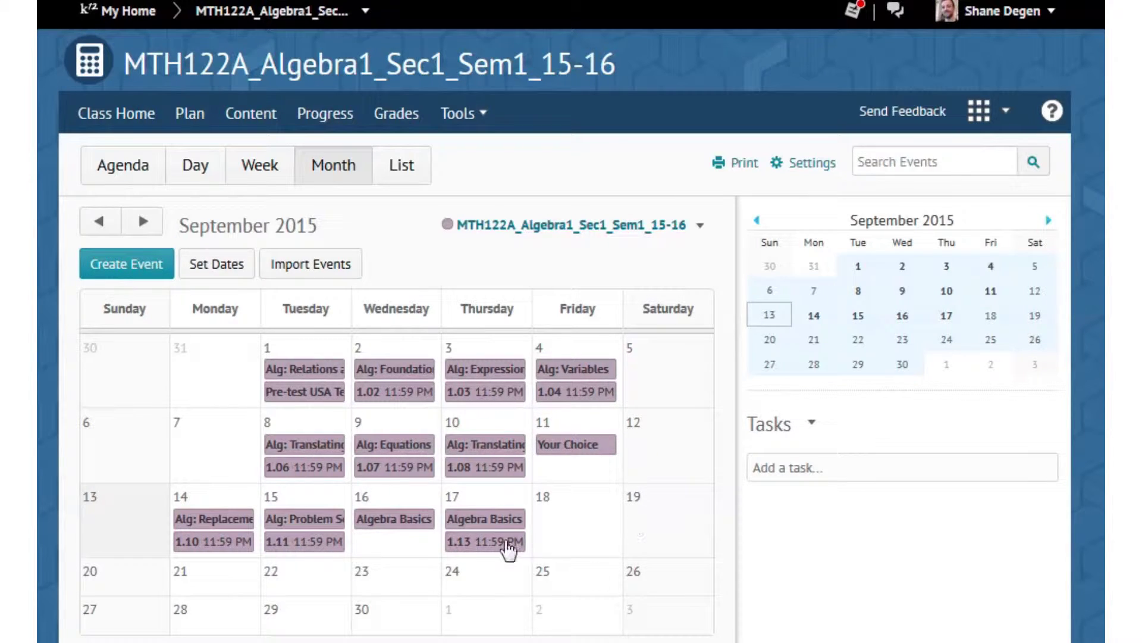
{"action": "left_click", "coordinate": [572, 518]}
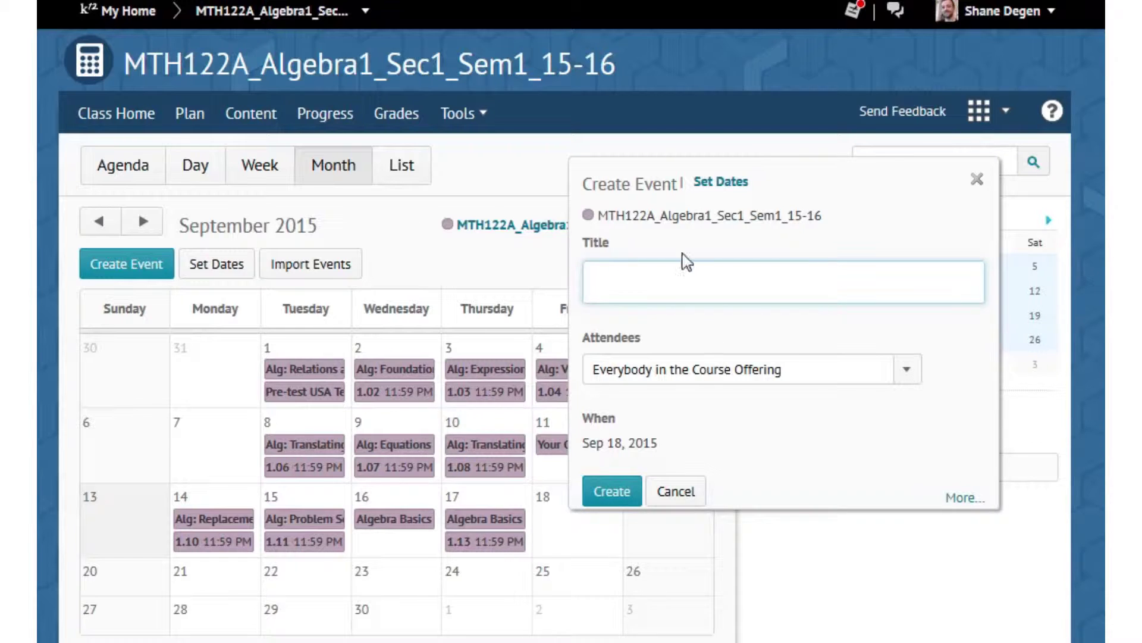
{"action": "left_click", "coordinate": [965, 500]}
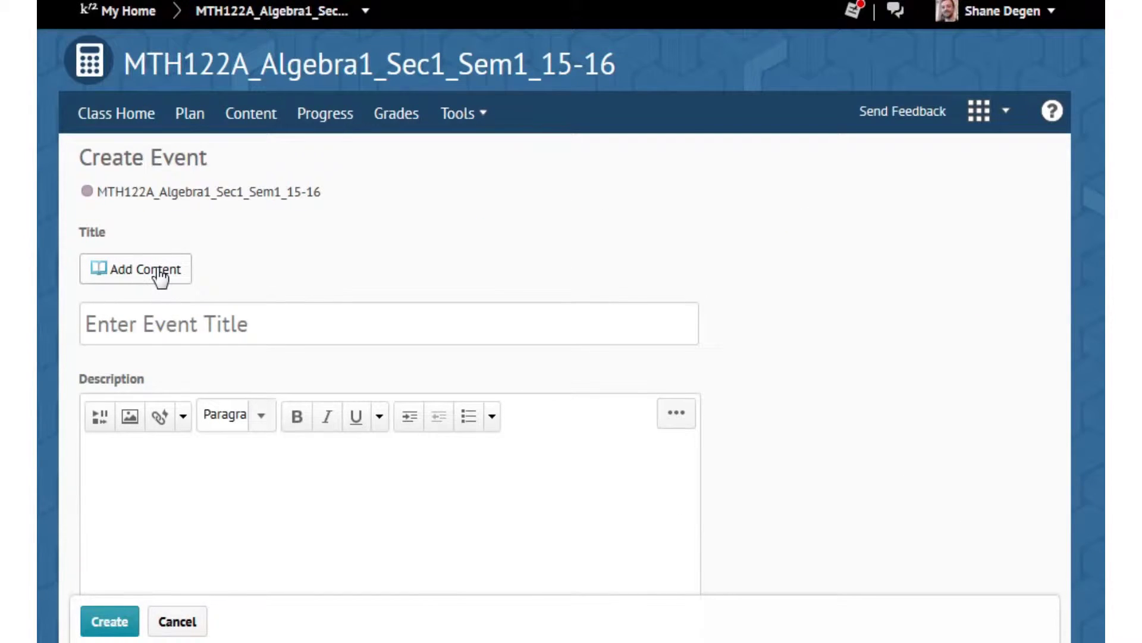
{"action": "left_click", "coordinate": [160, 274]}
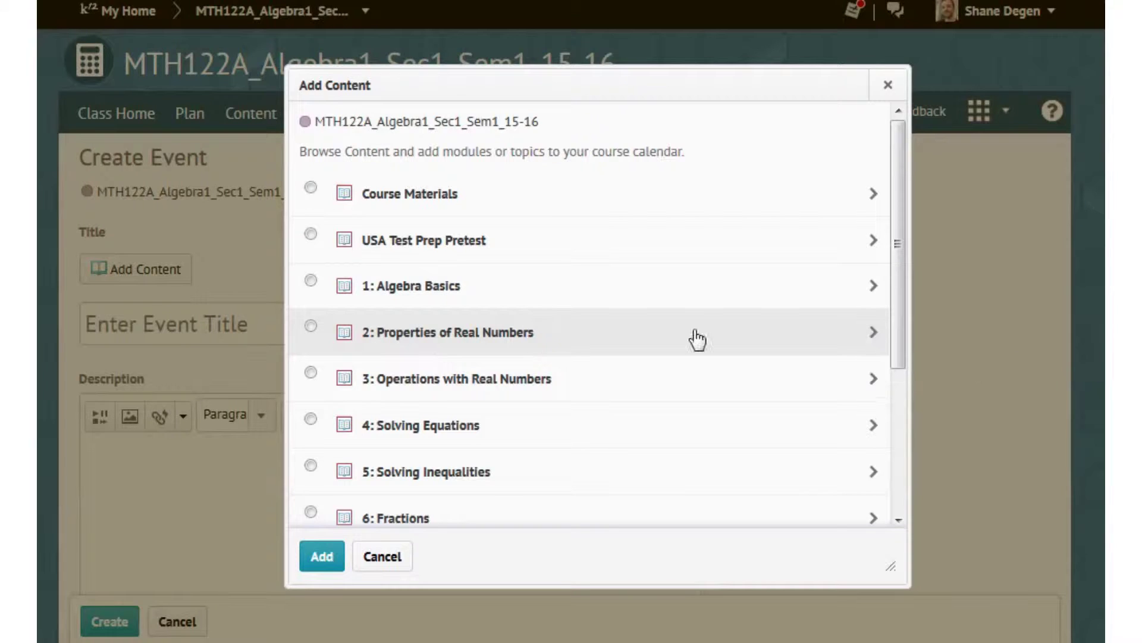
{"action": "left_click", "coordinate": [875, 334]}
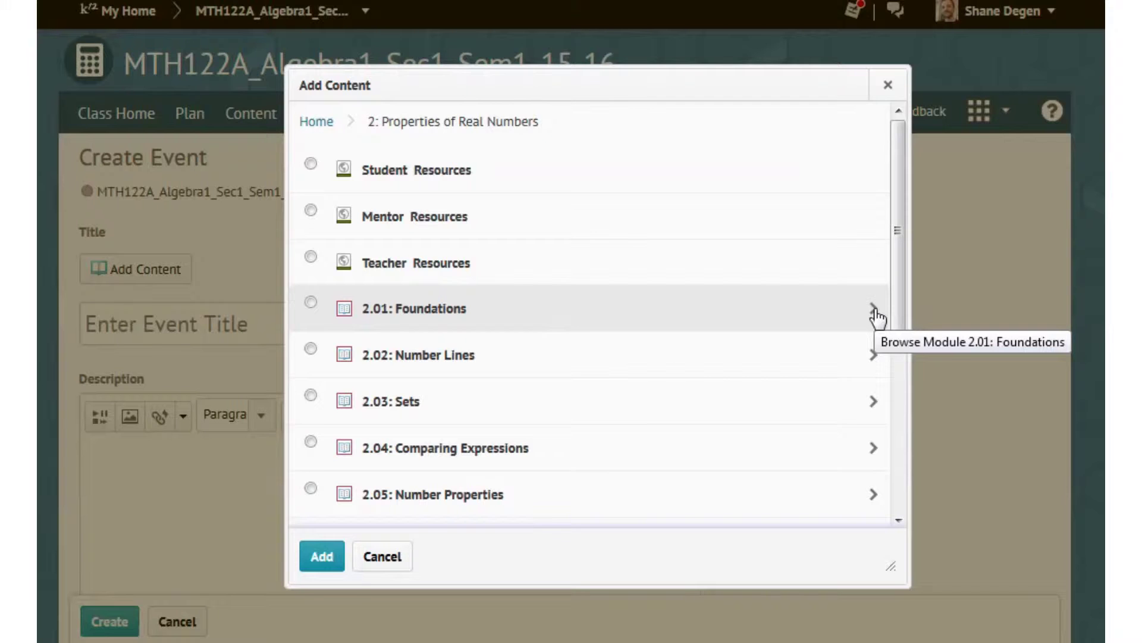
{"action": "left_click", "coordinate": [310, 302]}
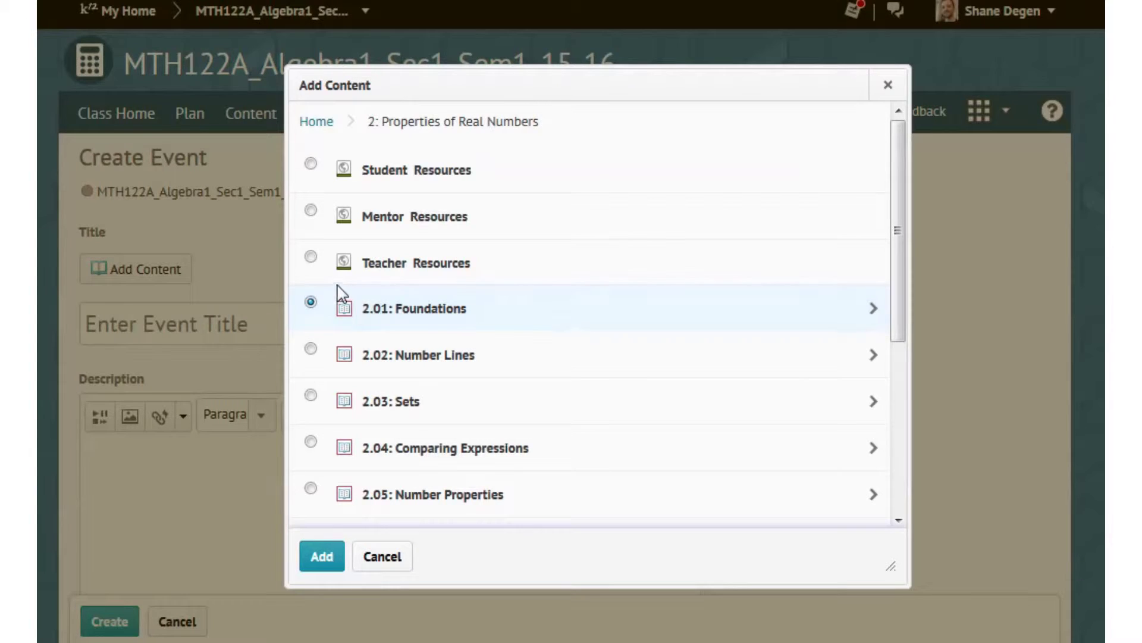
{"action": "left_click", "coordinate": [322, 559]}
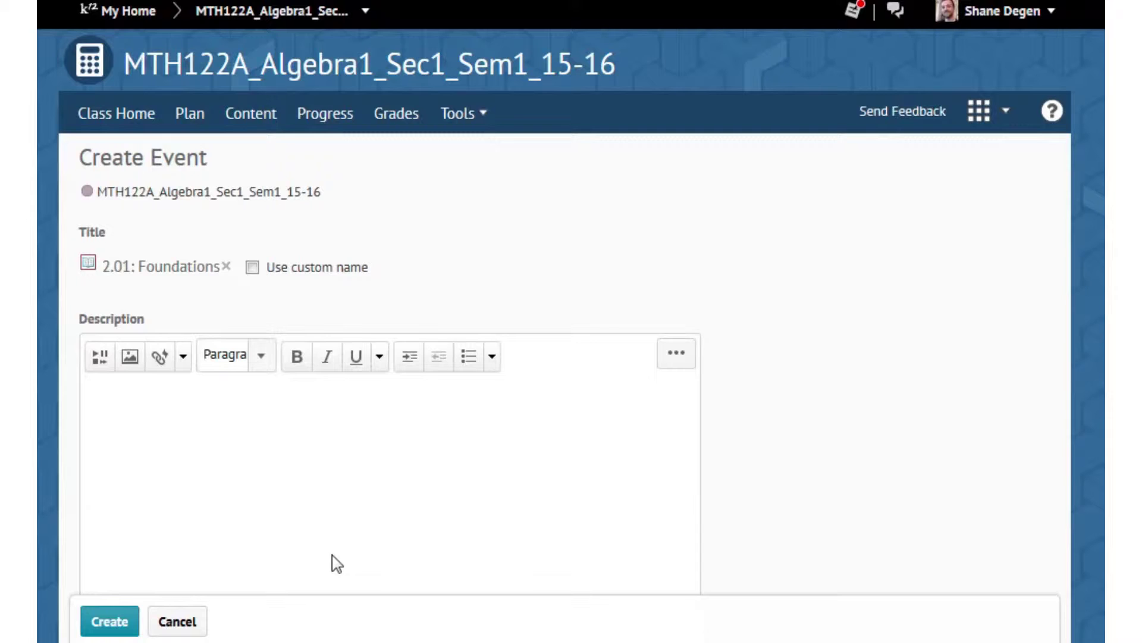
Step: Give the event the custom name "Alg1 2.01 Foundations" and create it
{"action": "left_click", "coordinate": [252, 267]}
{"action": "left_click", "coordinate": [199, 317]}
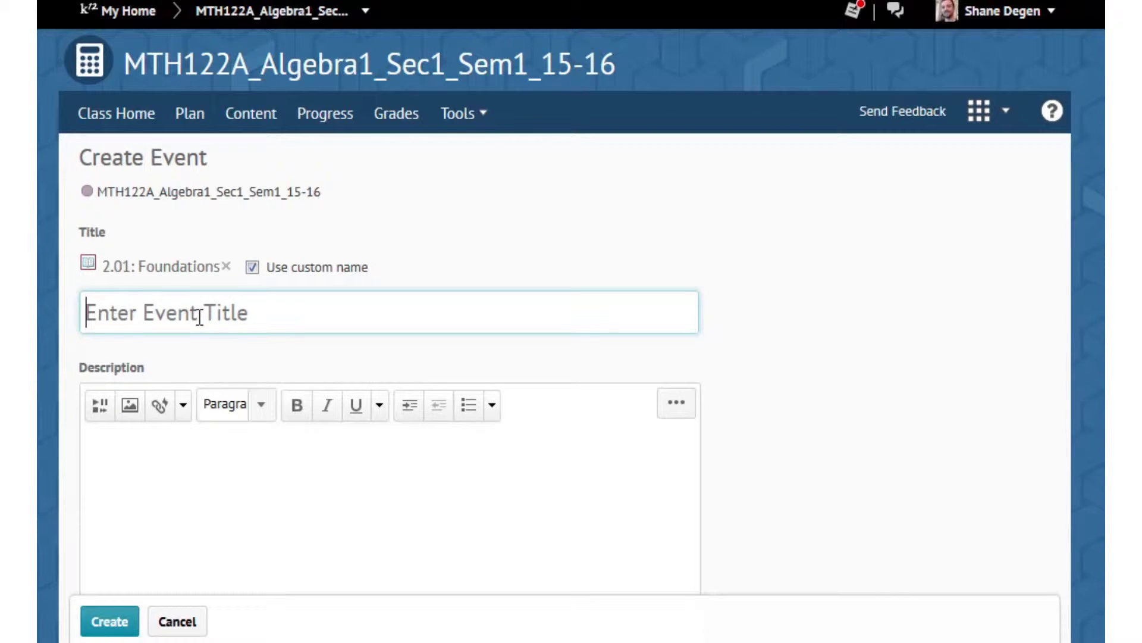
{"action": "type", "text": "Alg"}
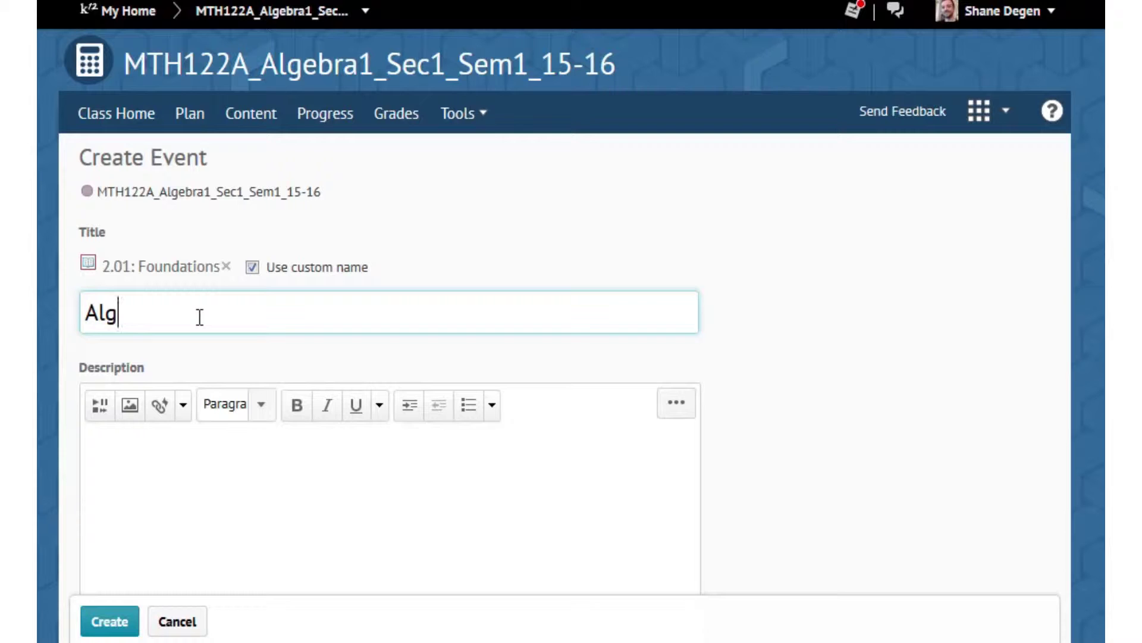
{"action": "type", "text": "1"}
{"action": "type", "text": "2.01"}
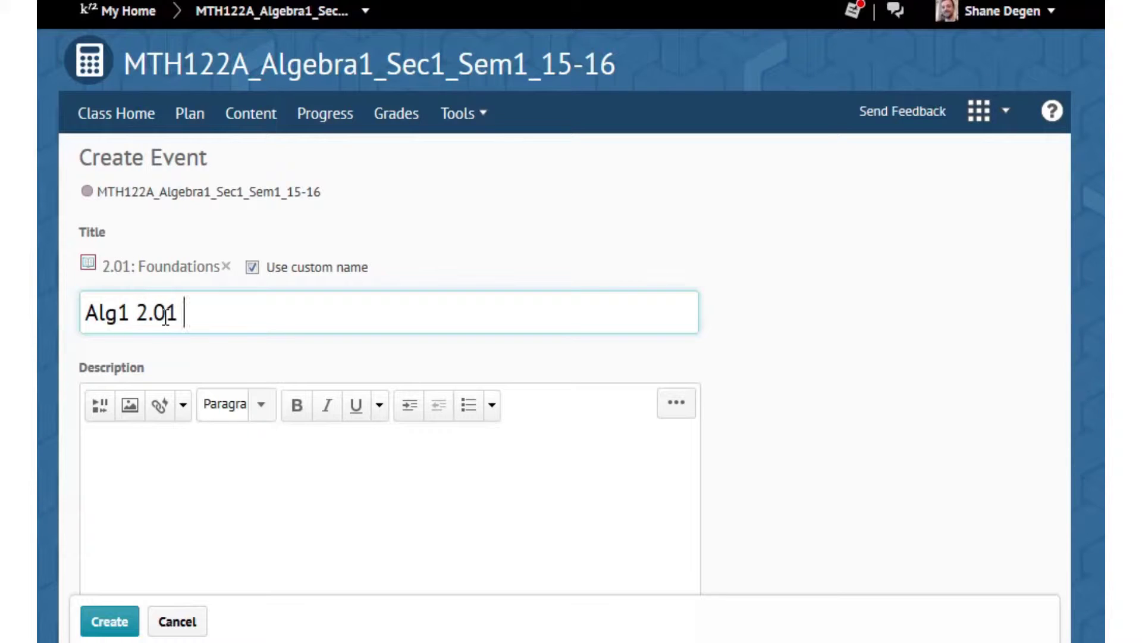
{"action": "type", "text": " Foundations"}
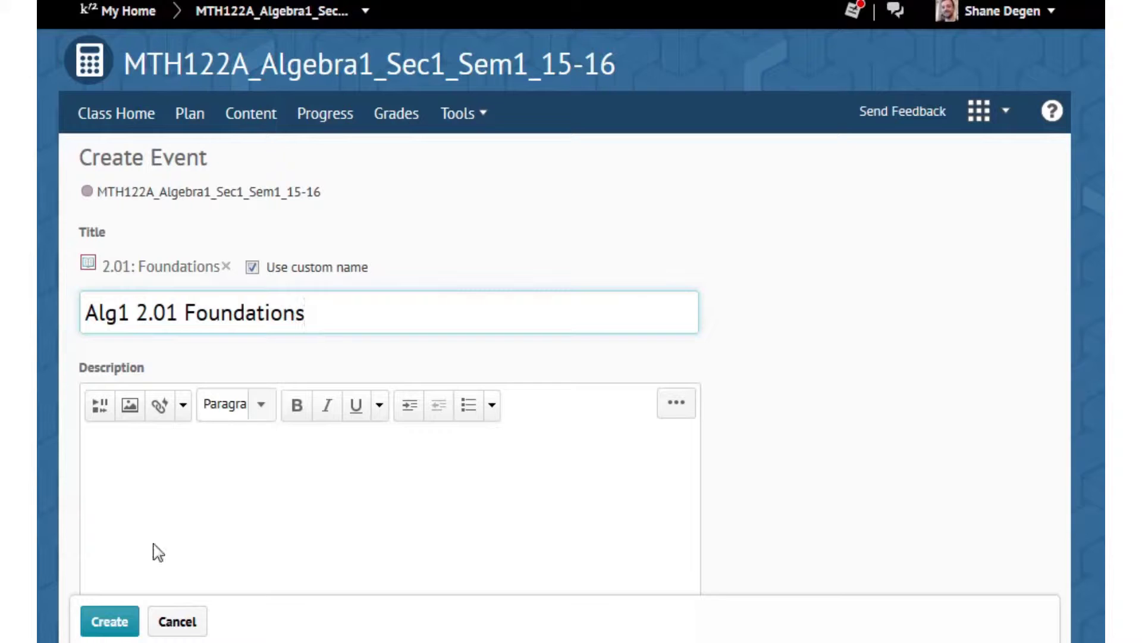
{"action": "left_click", "coordinate": [111, 623]}
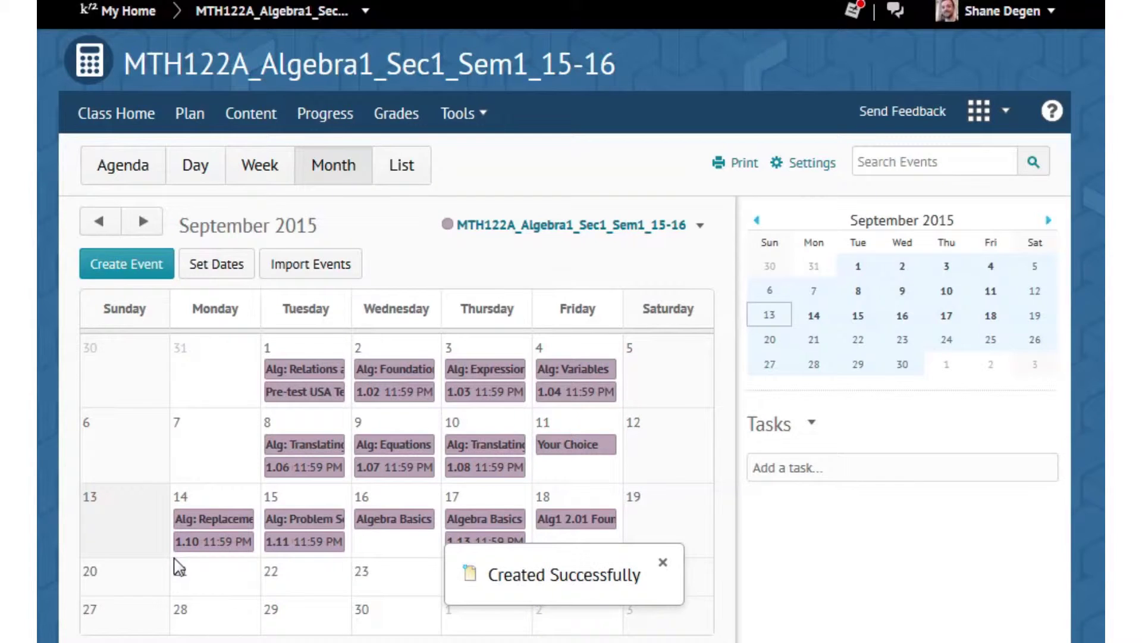
Step: Start a detailed event on September 21, 2015 and attach module 2.02: Number Lines from 2: Properties of Real Numbers
{"action": "left_click", "coordinate": [220, 585]}
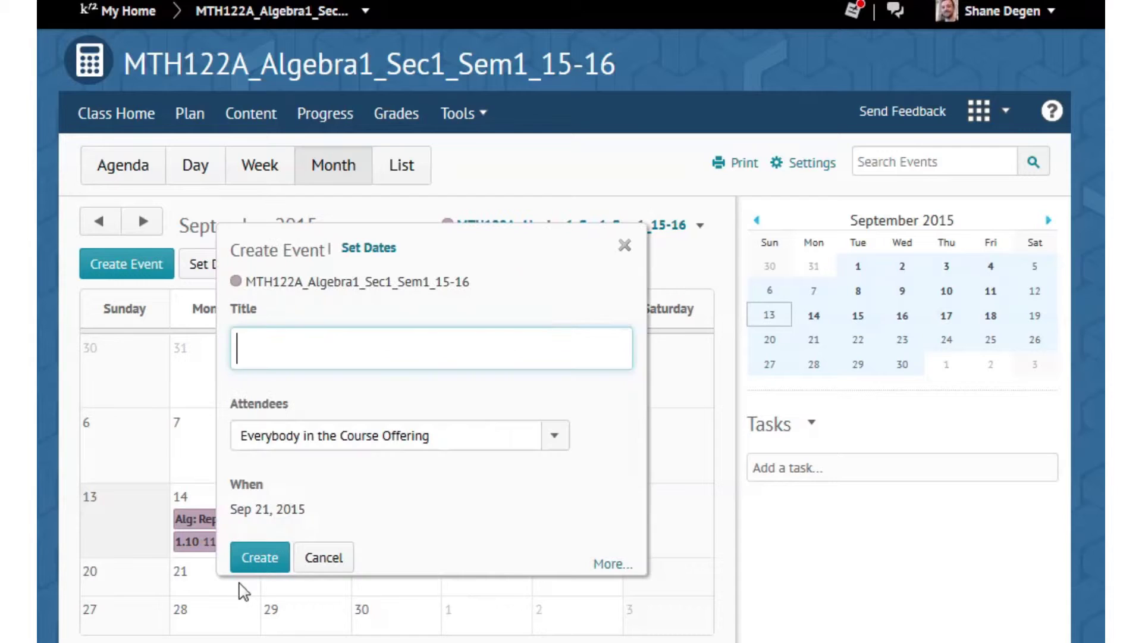
{"action": "left_click", "coordinate": [614, 566]}
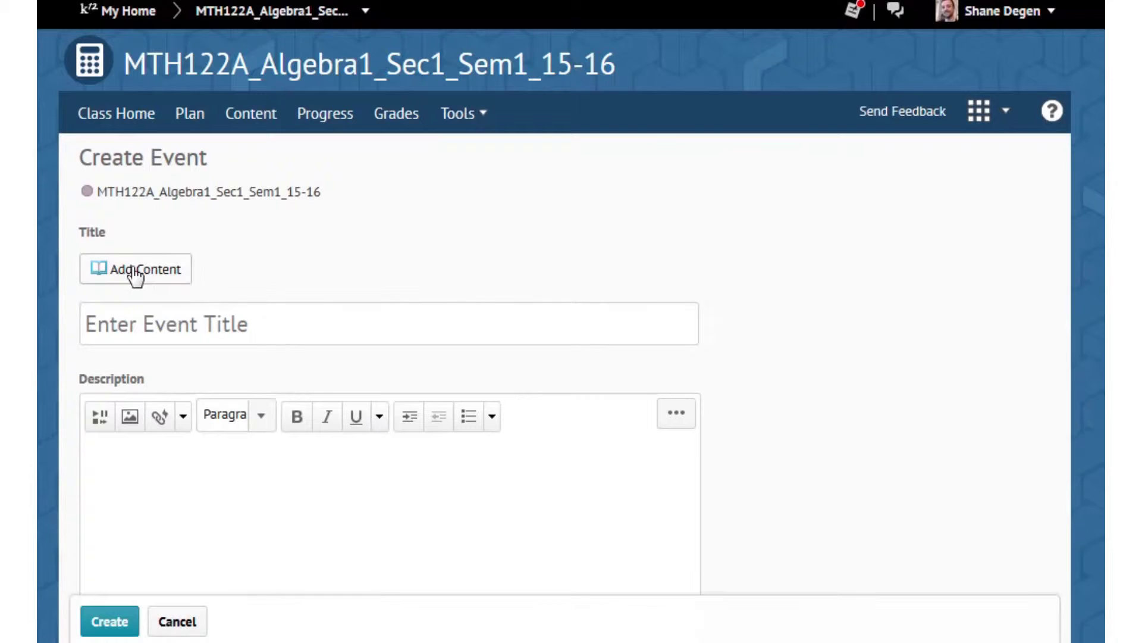
{"action": "left_click", "coordinate": [134, 271]}
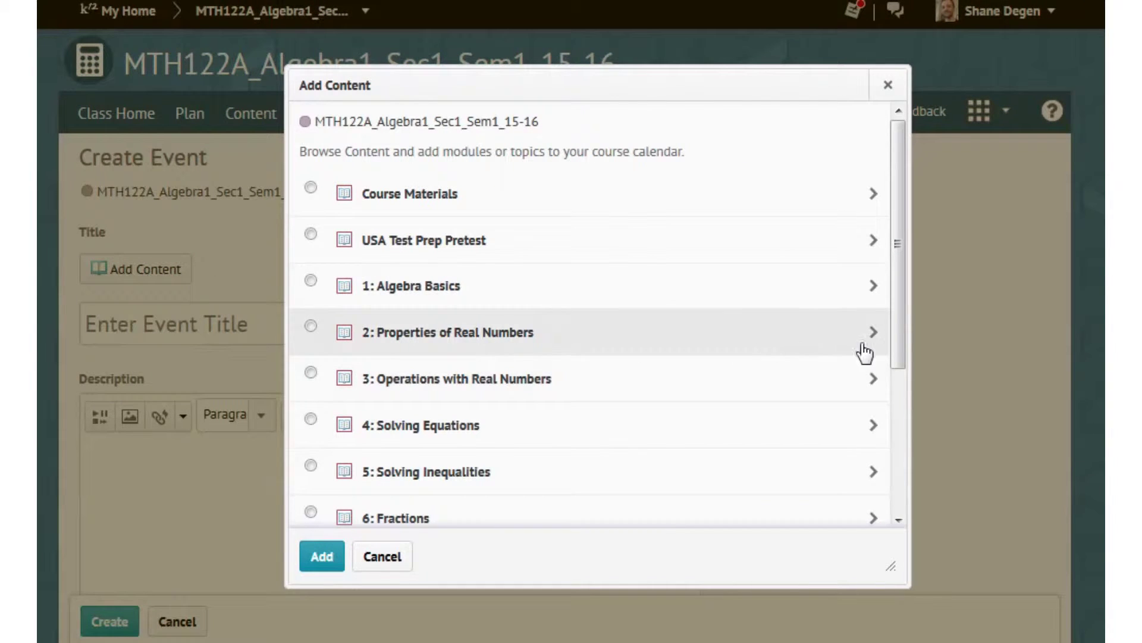
{"action": "left_click", "coordinate": [783, 339]}
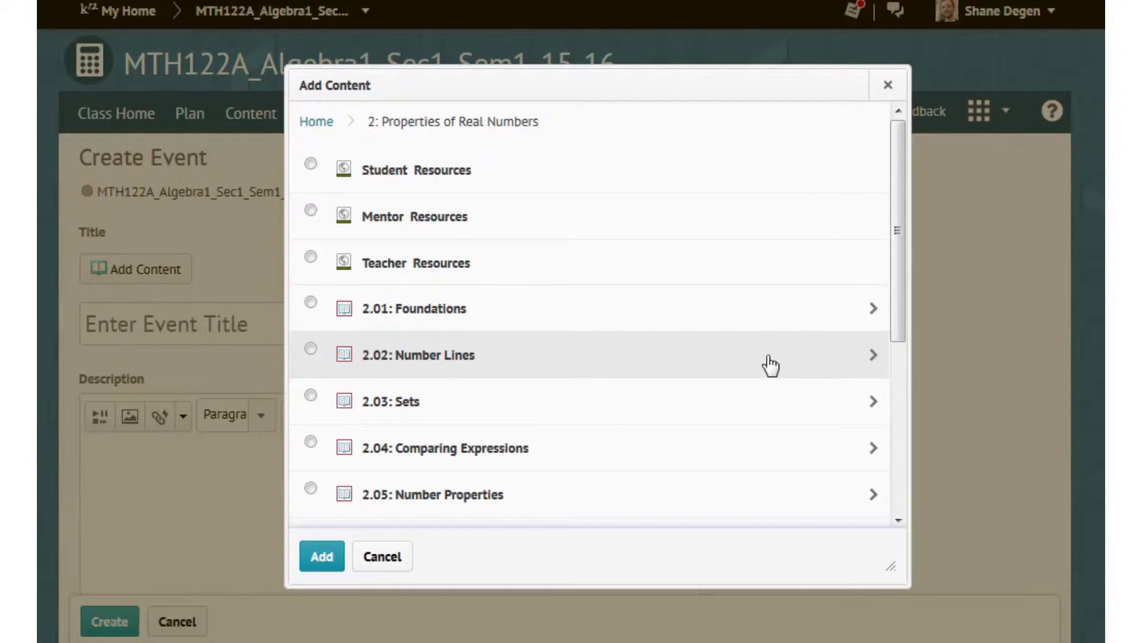
{"action": "left_click", "coordinate": [311, 349]}
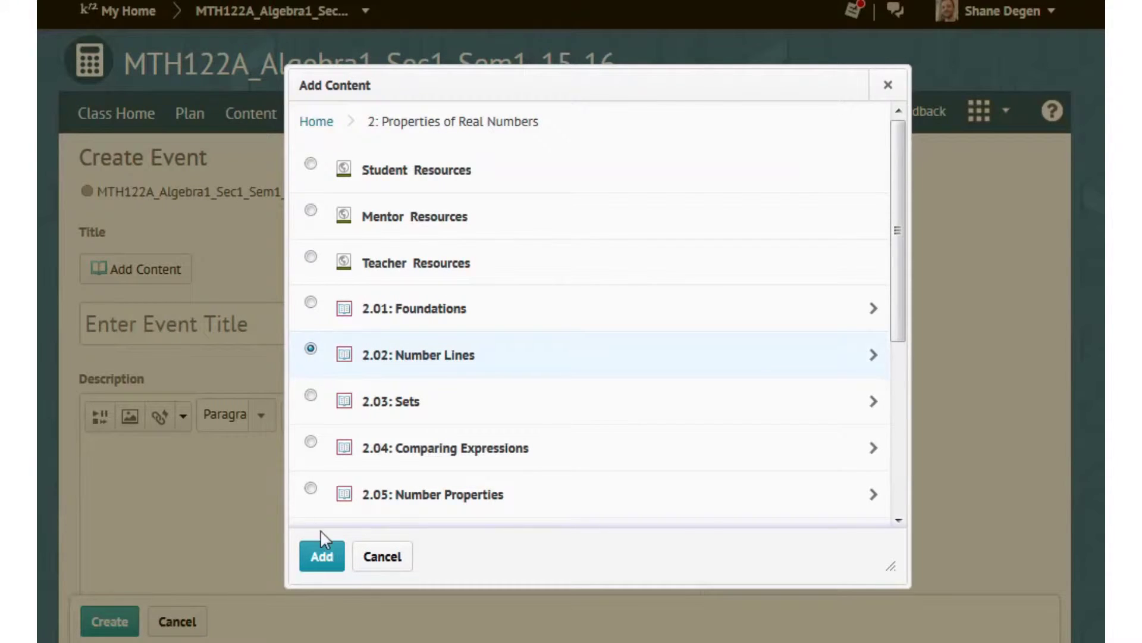
{"action": "left_click", "coordinate": [330, 558]}
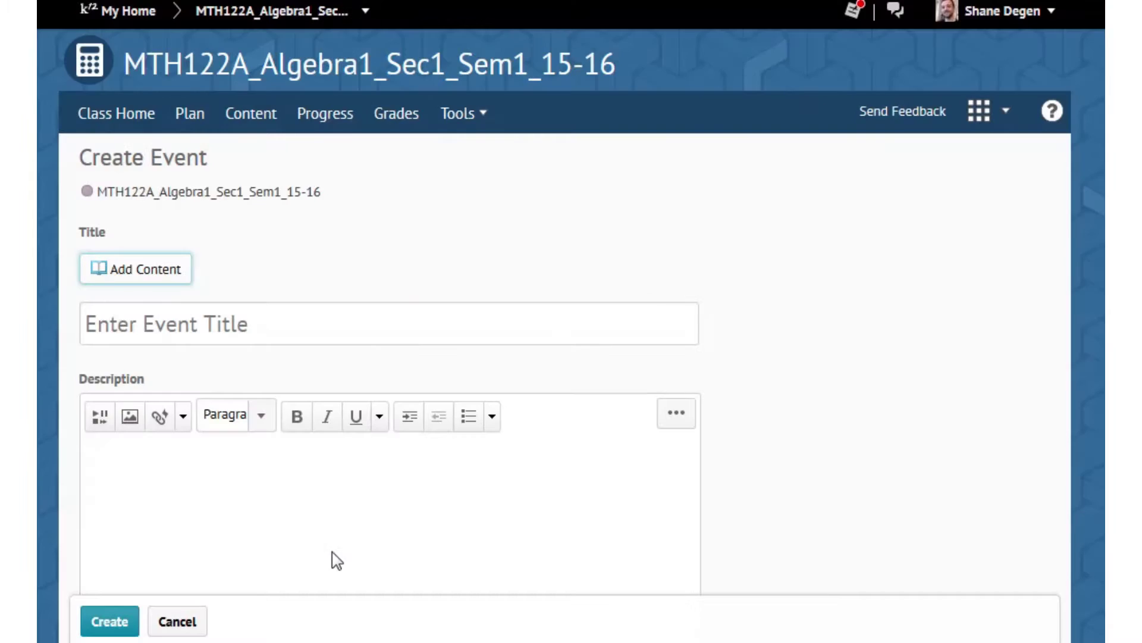
Step: Give the event the custom name "Alg1 2.02 Number Lines" and create it
{"action": "left_click", "coordinate": [264, 268]}
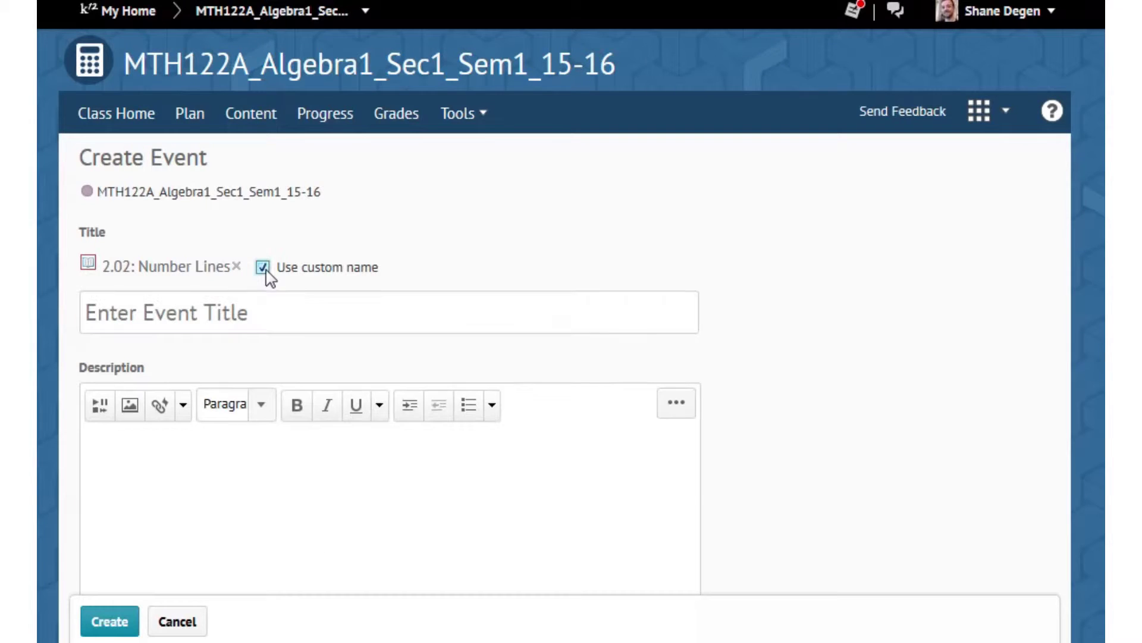
{"action": "left_click", "coordinate": [245, 310]}
{"action": "type", "text": "Alg1"}
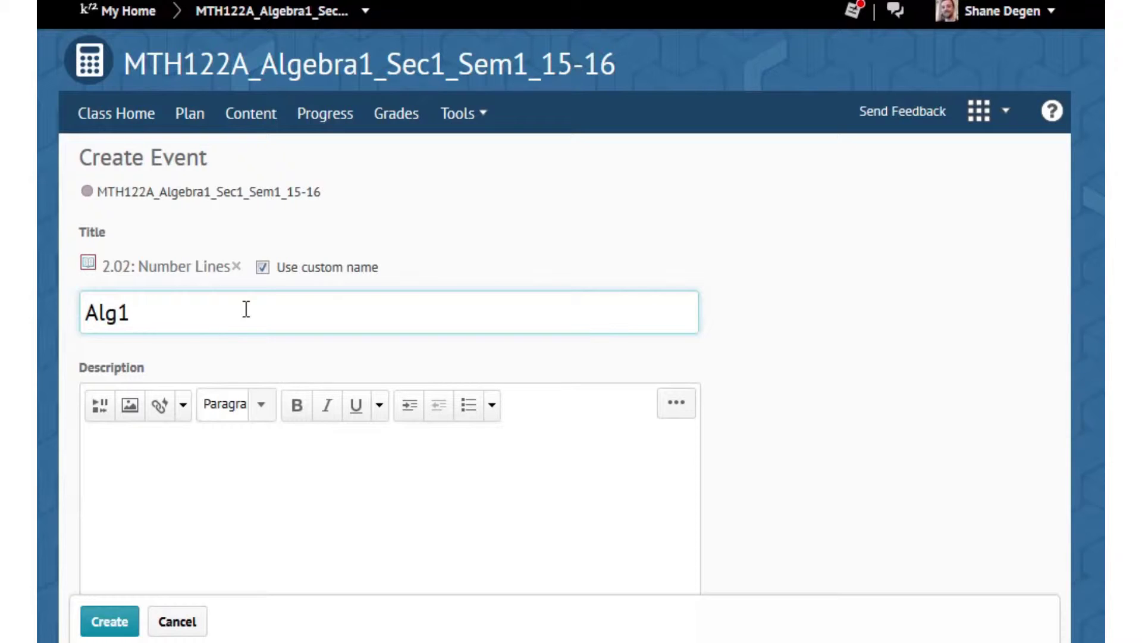
{"action": "type", "text": " 2.02 N"}
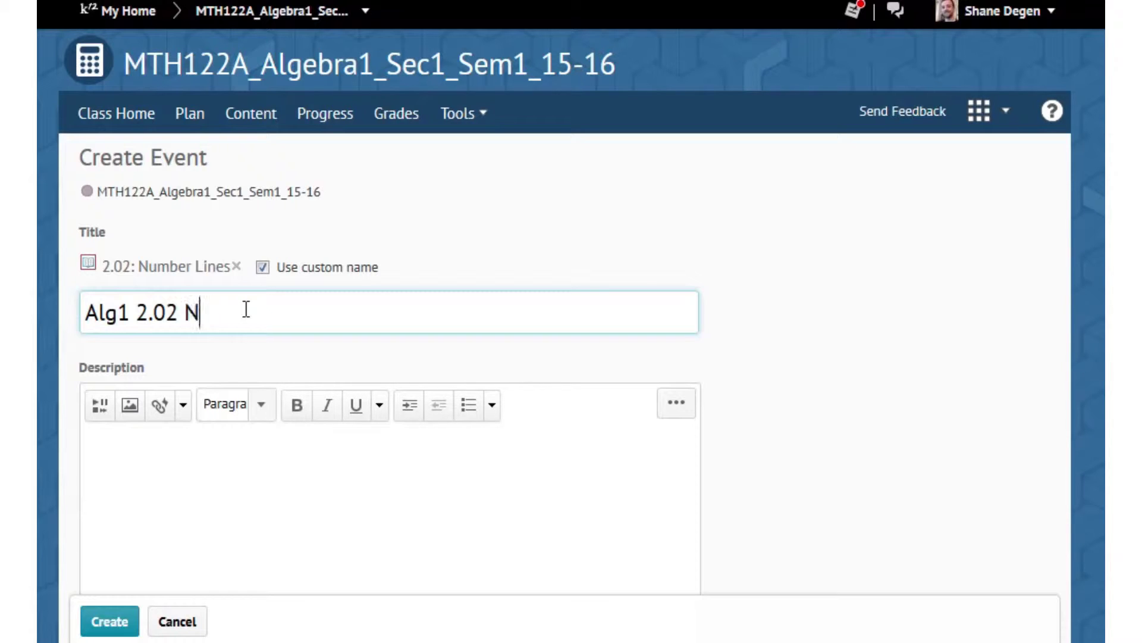
{"action": "type", "text": "umber Lines"}
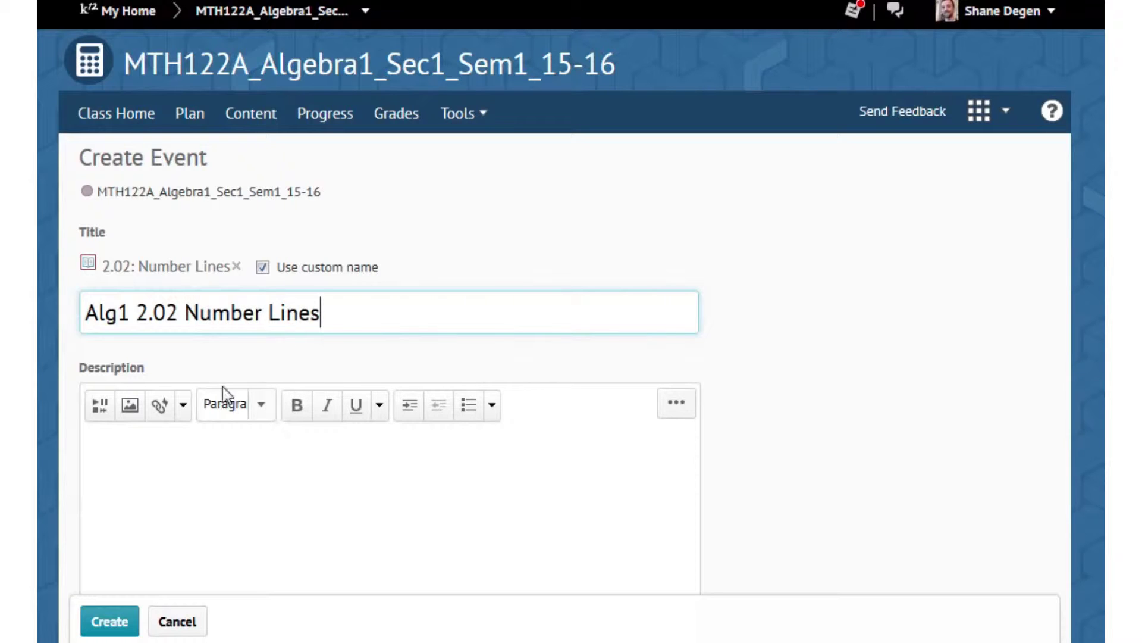
{"action": "left_click", "coordinate": [115, 624]}
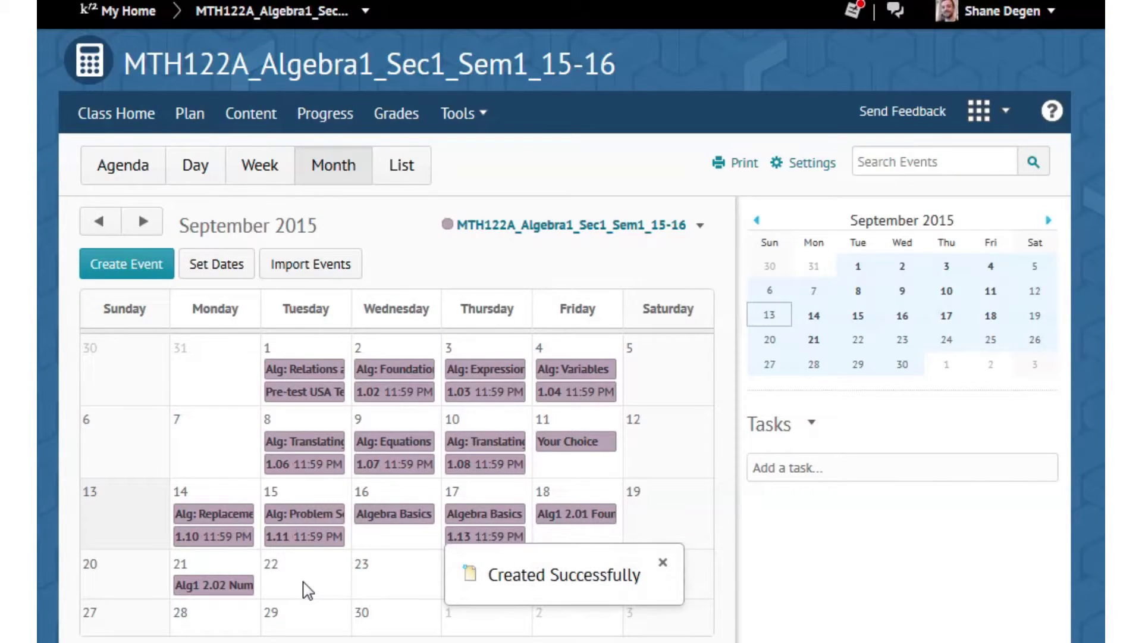
{"action": "left_click", "coordinate": [307, 589]}
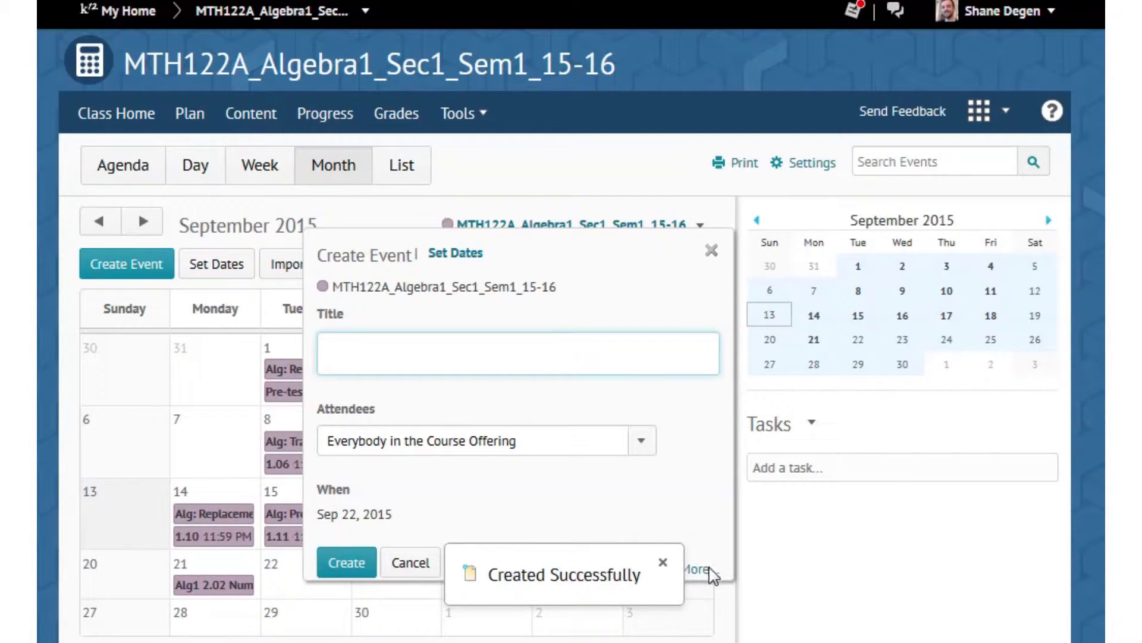
{"action": "key", "text": "Escape"}
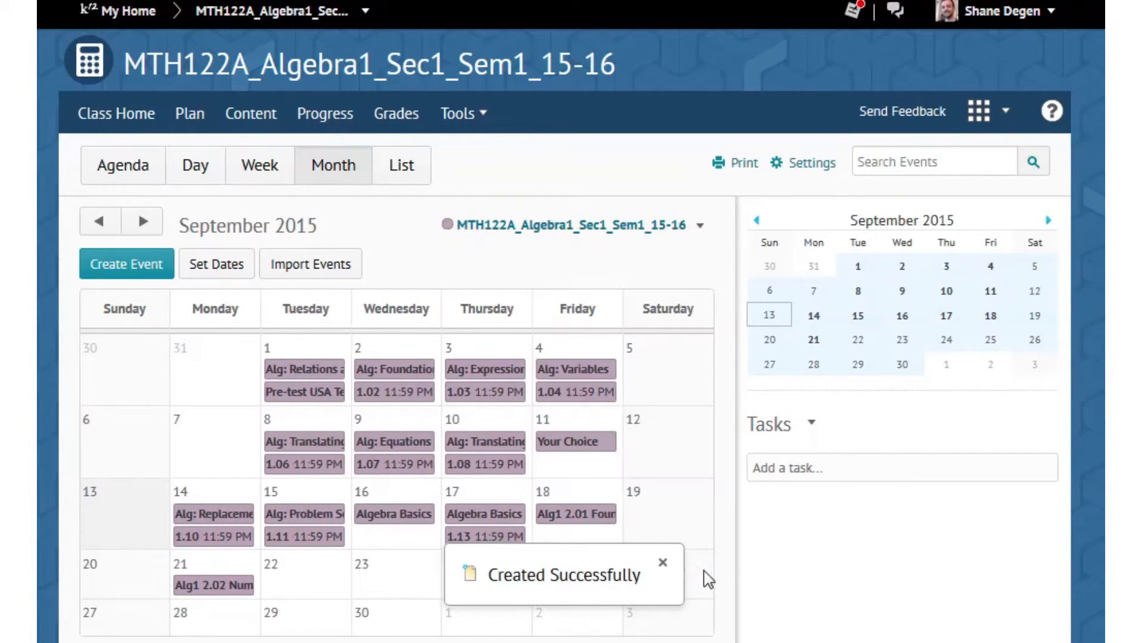
{"action": "left_click", "coordinate": [321, 582]}
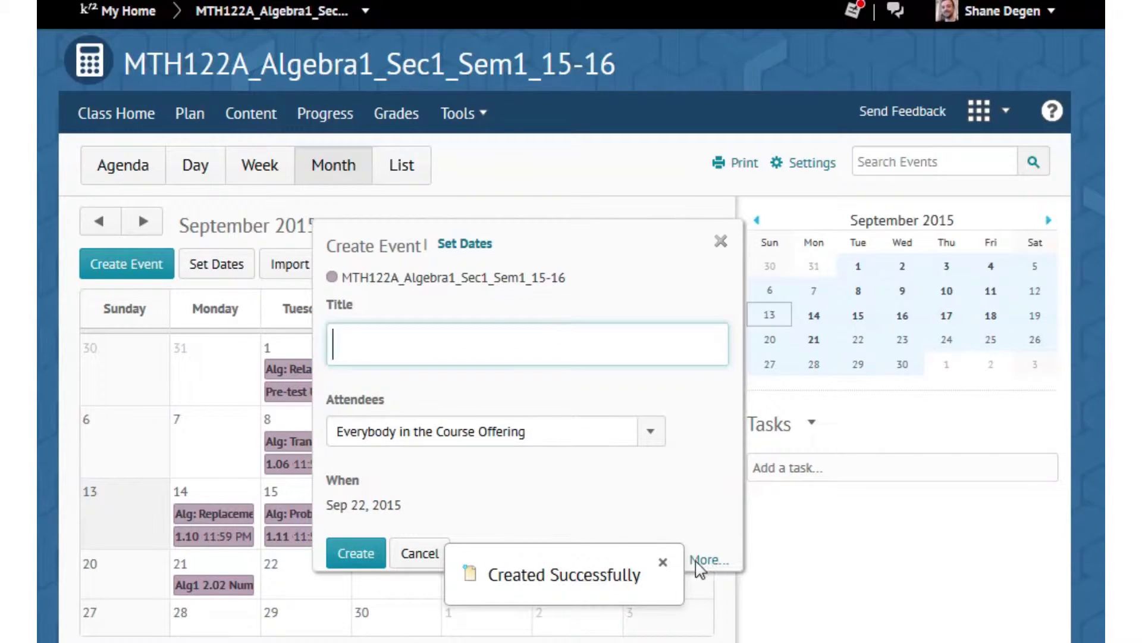
{"action": "key", "text": "Escape"}
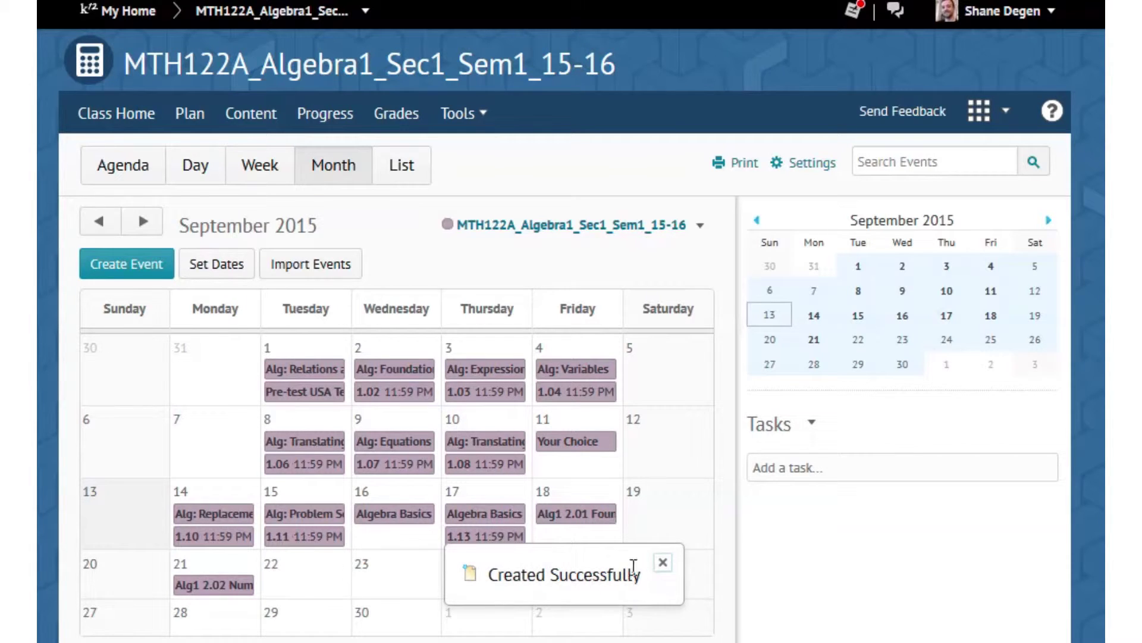
Step: Dismiss the notification, then start a detailed event on September 22, 2015 with module 2.03: Sets from 2: Properties of Real Numbers attached
{"action": "left_click", "coordinate": [663, 563]}
{"action": "left_click", "coordinate": [309, 582]}
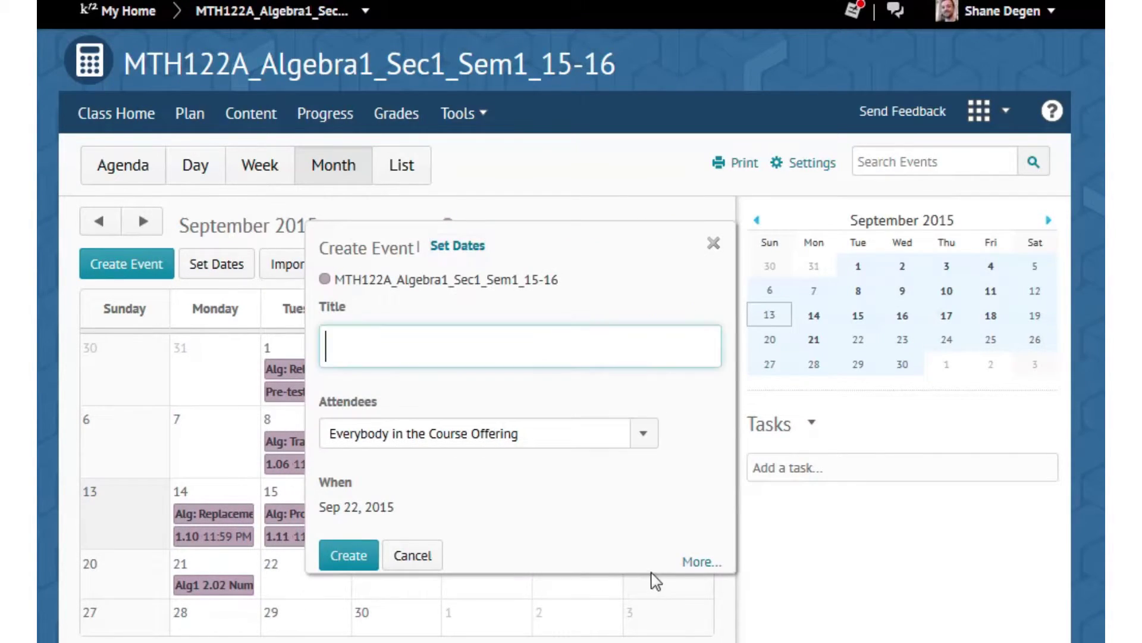
{"action": "left_click", "coordinate": [693, 565]}
{"action": "left_click", "coordinate": [175, 277]}
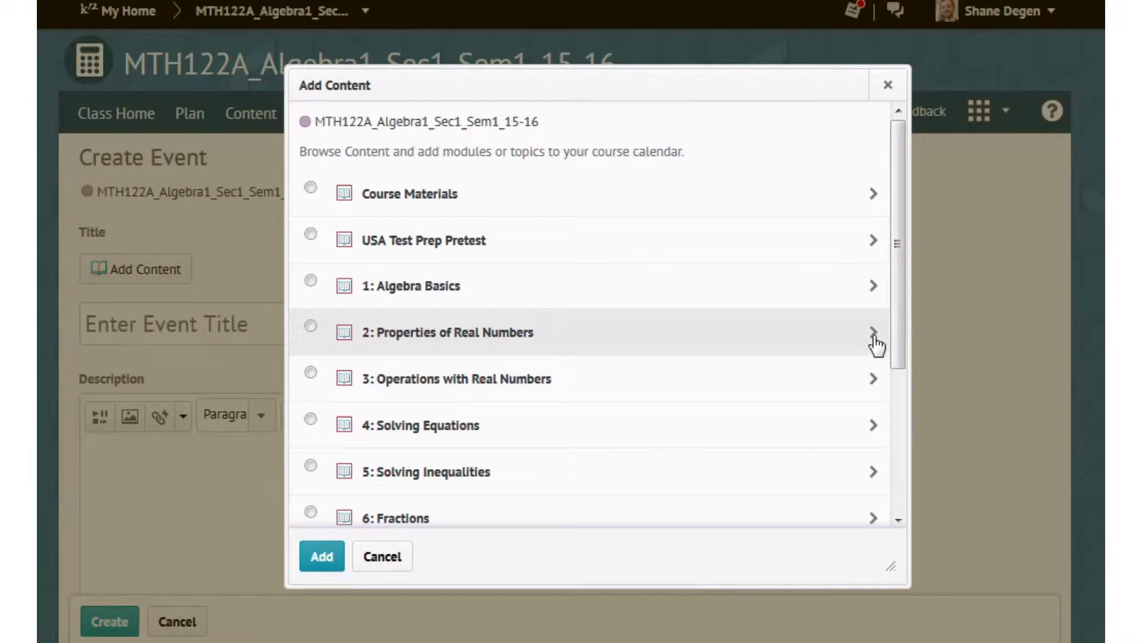
{"action": "left_click", "coordinate": [874, 334]}
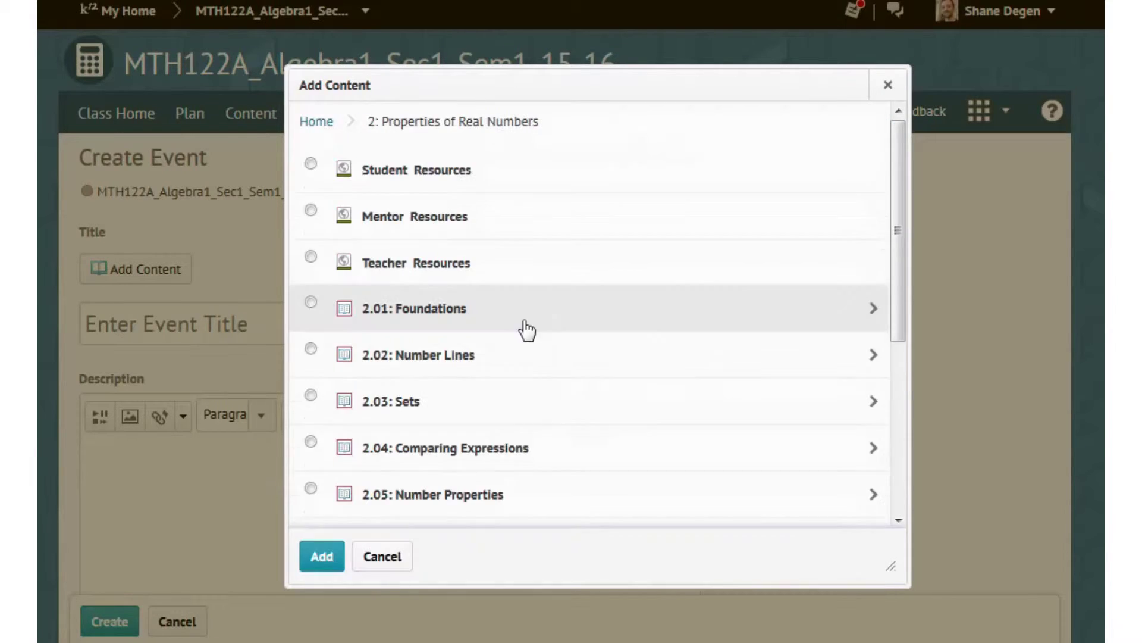
{"action": "left_click", "coordinate": [311, 395]}
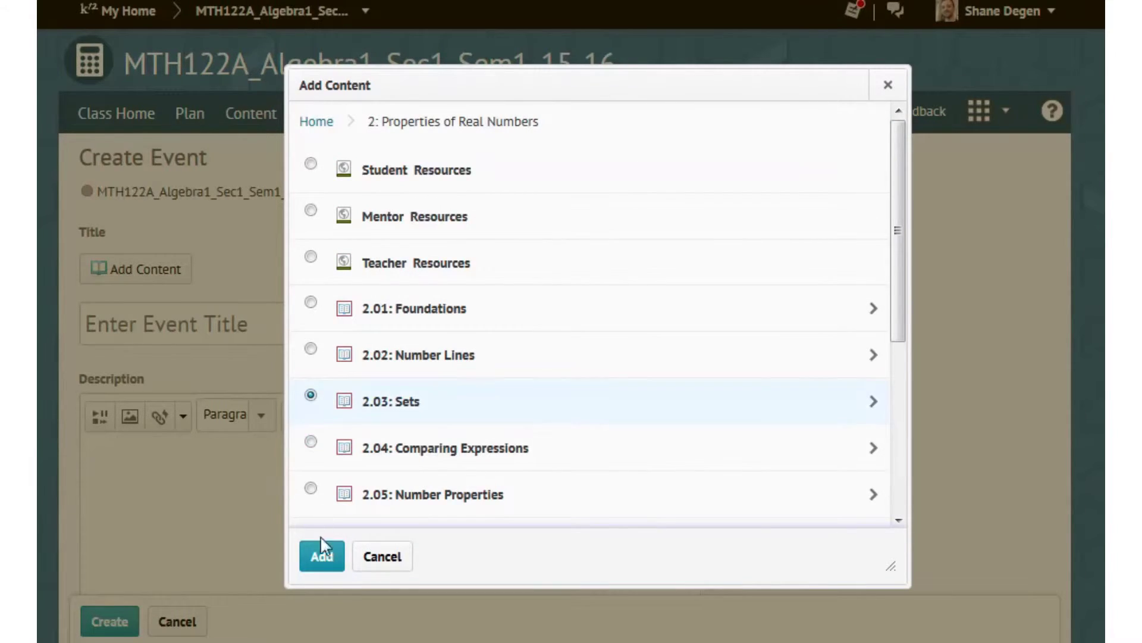
{"action": "left_click", "coordinate": [322, 556]}
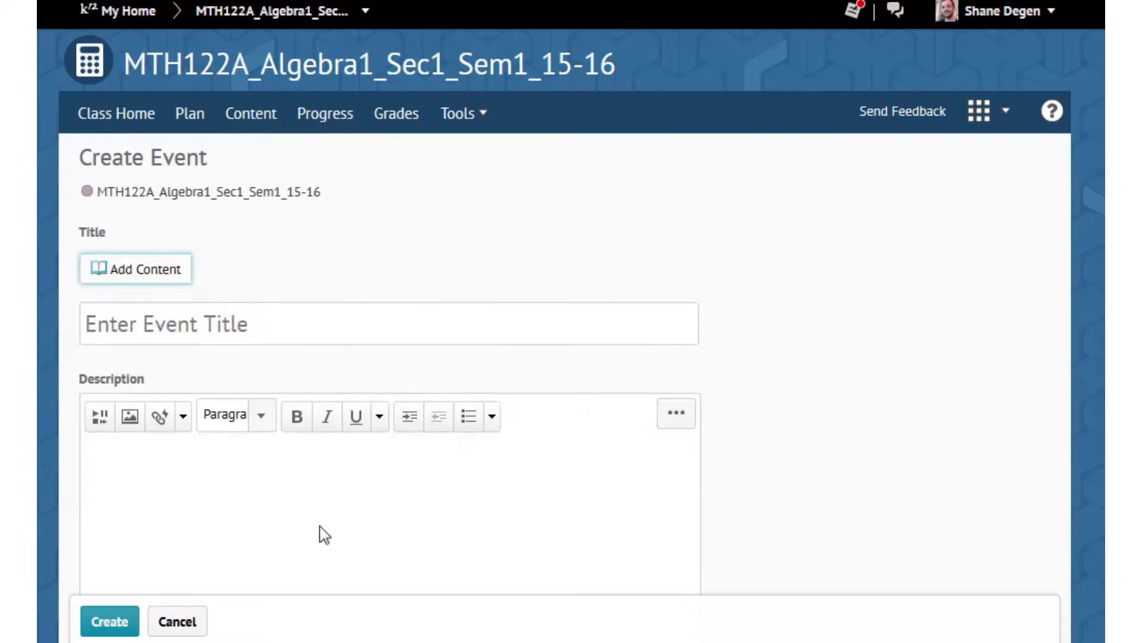
Step: Give the event the custom name "Alg1 2.03 Sets" and create it
{"action": "left_click", "coordinate": [194, 272]}
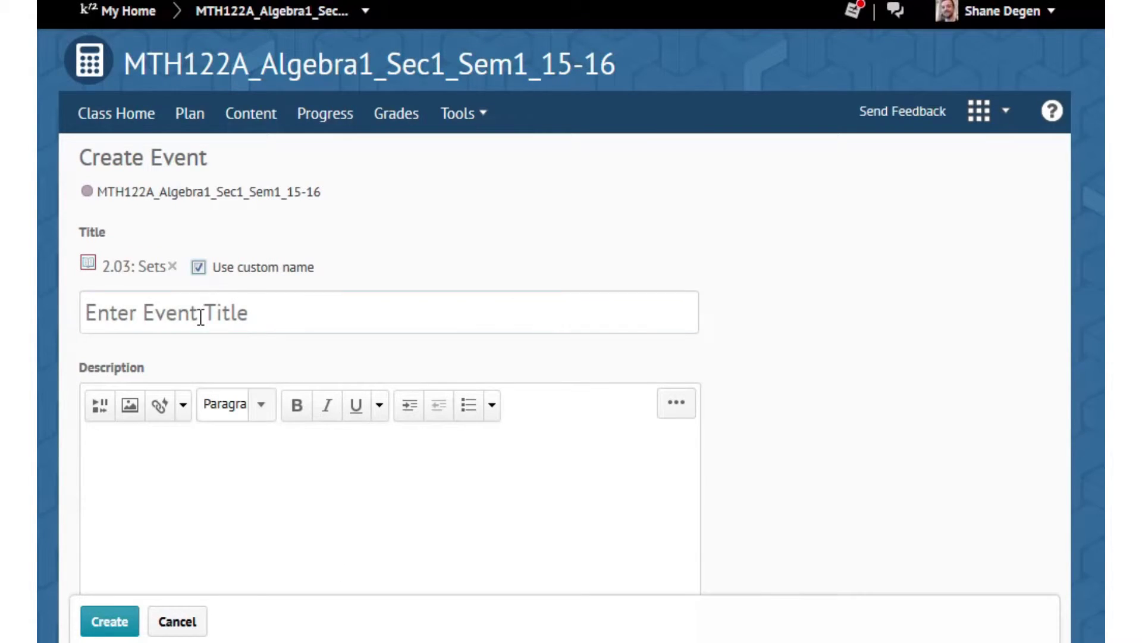
{"action": "left_click", "coordinate": [201, 313]}
{"action": "type", "text": "Alg1"}
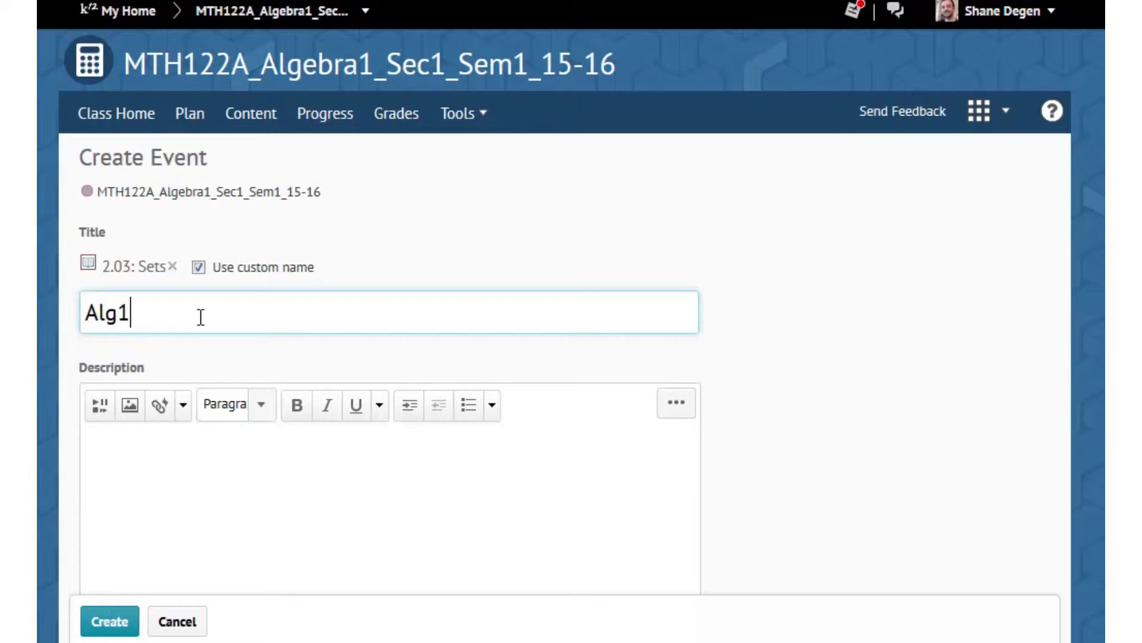
{"action": "type", "text": " 2.03 Sets"}
{"action": "left_click", "coordinate": [119, 622]}
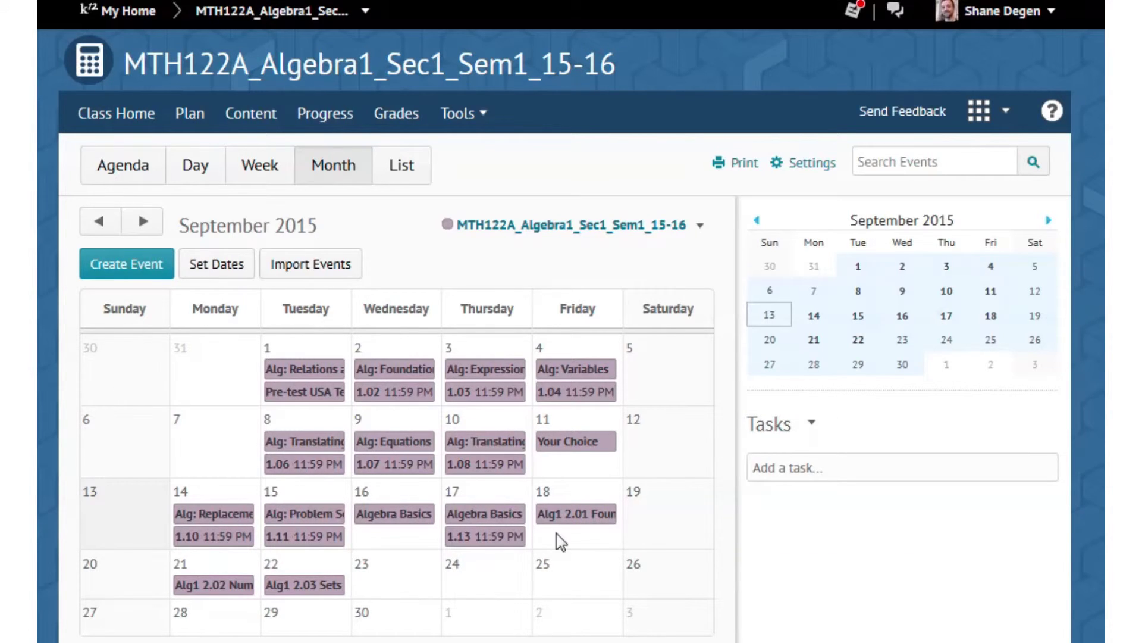
Step: Open the module 2: Properties of Real Numbers in the course content and turn on bulk editing
{"action": "left_click", "coordinate": [264, 118]}
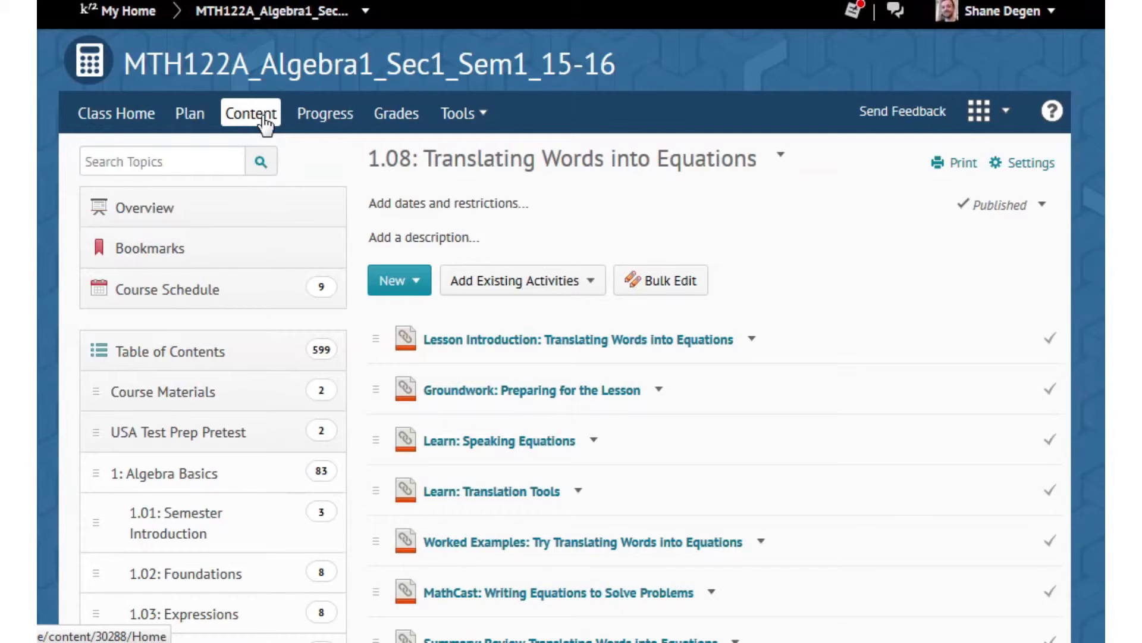
{"action": "scroll", "coordinate": [234, 395], "scroll_direction": "down", "scroll_amount": 5}
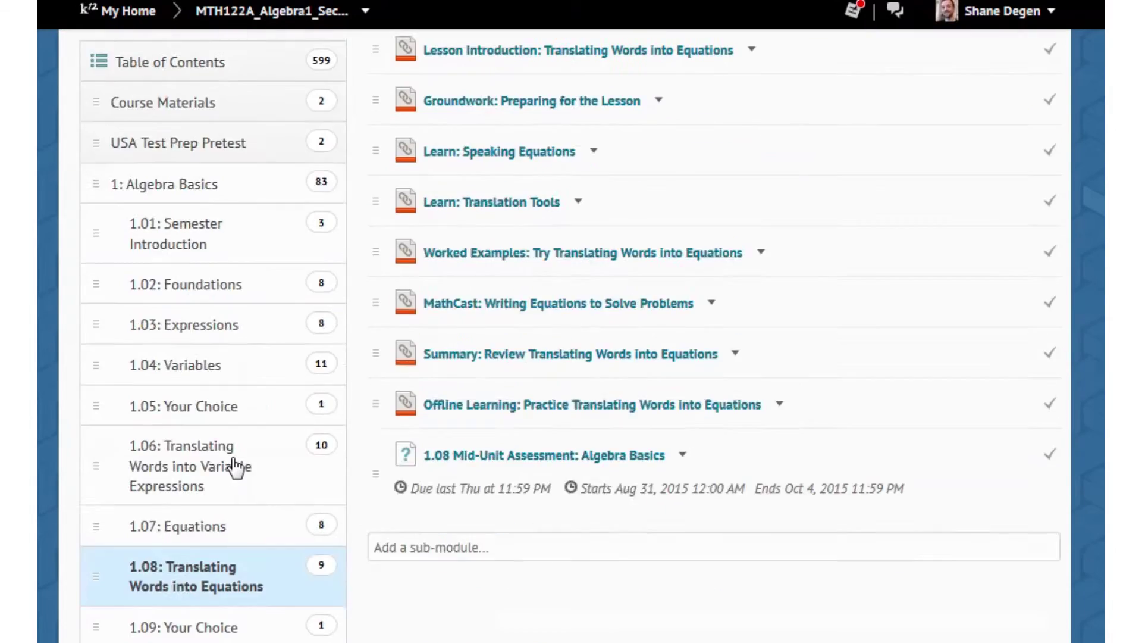
{"action": "scroll", "coordinate": [227, 493], "scroll_direction": "down", "scroll_amount": 5}
{"action": "scroll", "coordinate": [178, 576], "scroll_direction": "down", "scroll_amount": 10}
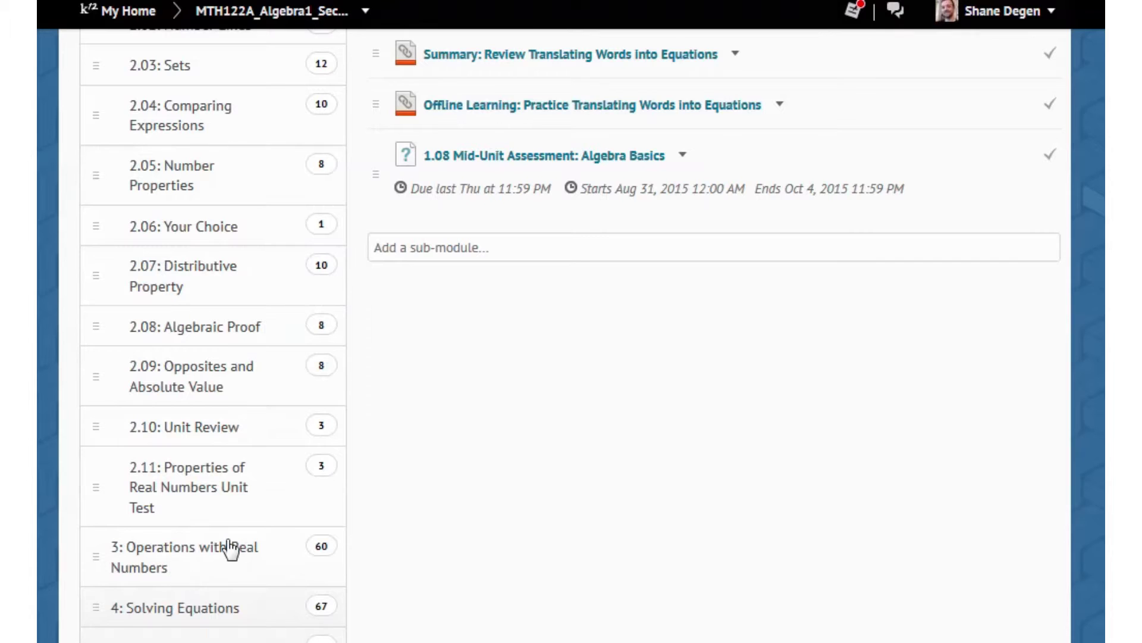
{"action": "scroll", "coordinate": [280, 411], "scroll_direction": "up", "scroll_amount": 6}
{"action": "left_click", "coordinate": [178, 297]}
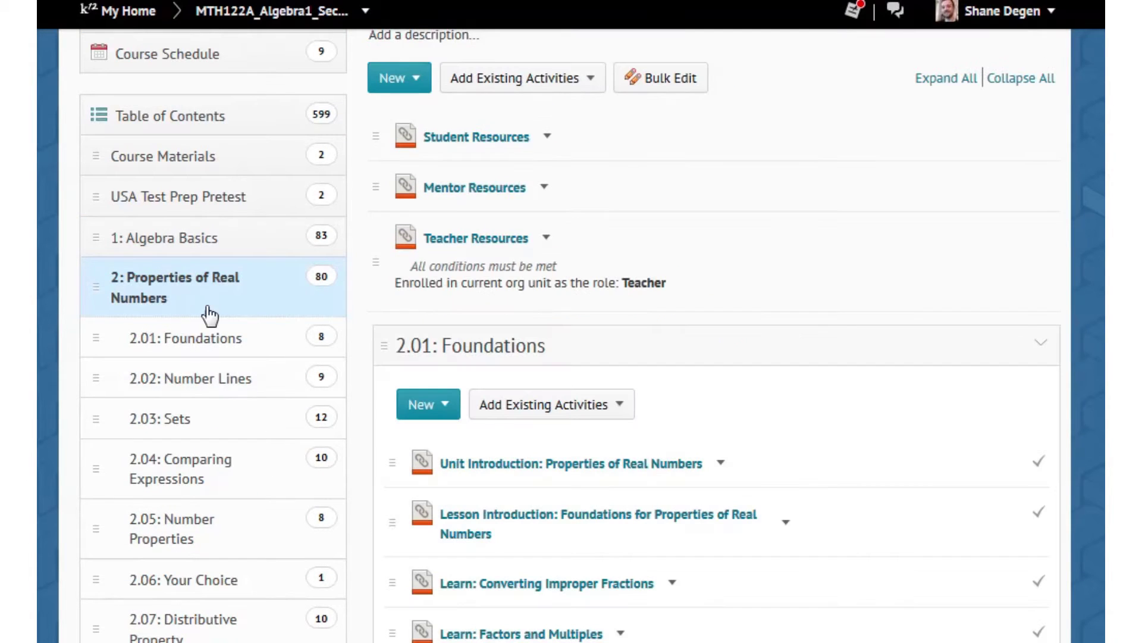
{"action": "scroll", "coordinate": [662, 375], "scroll_direction": "up", "scroll_amount": 4}
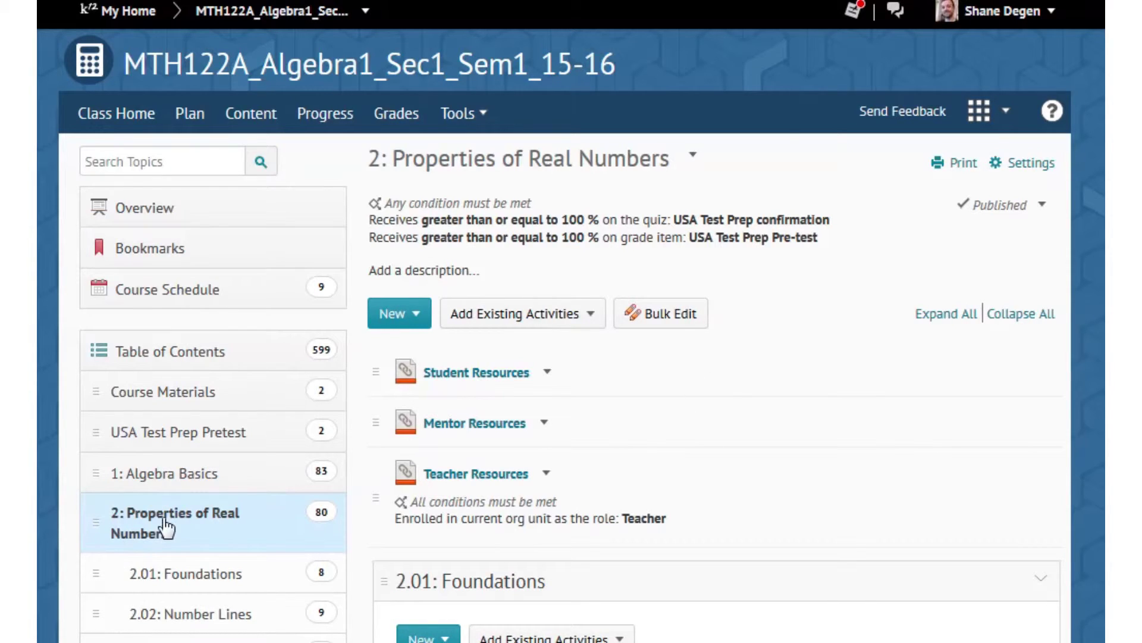
{"action": "left_click", "coordinate": [672, 317]}
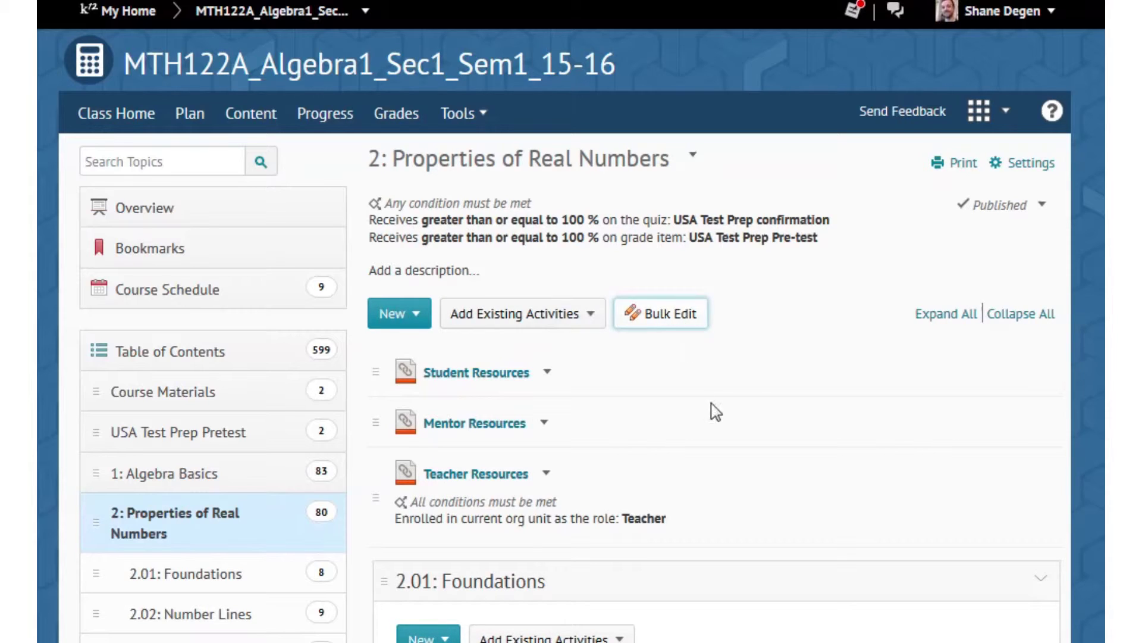
Step: Add a due date of 9/18/2015 at 11:59 PM to the 2.01 Quiz: Properties of Real Numbers Foundations
{"action": "scroll", "coordinate": [710, 385], "scroll_direction": "down", "scroll_amount": 2}
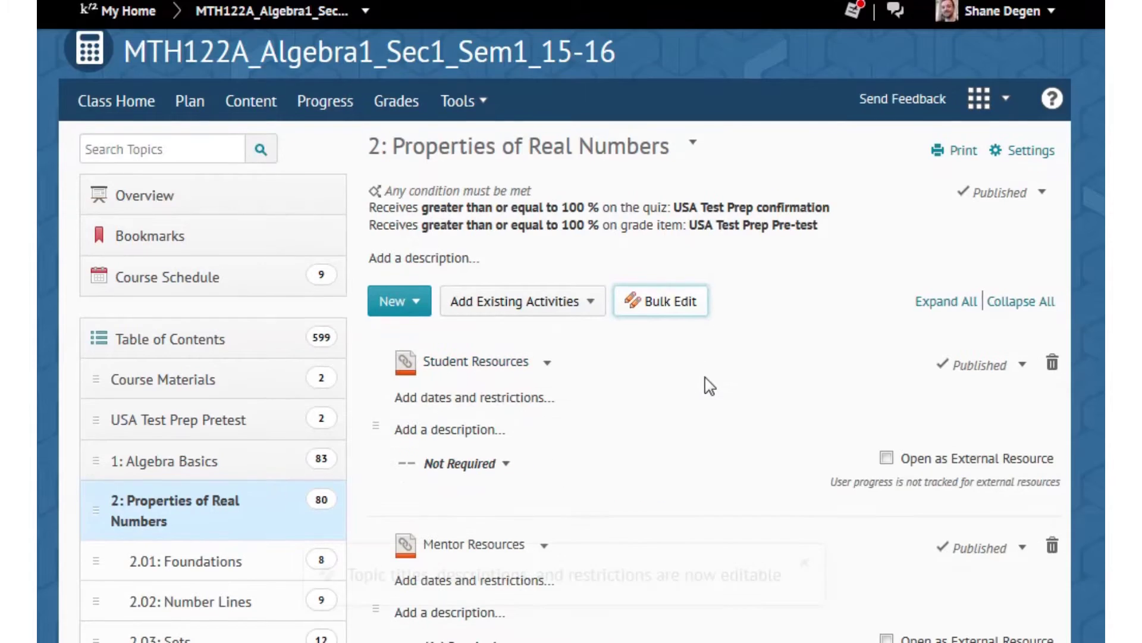
{"action": "scroll", "coordinate": [709, 385], "scroll_direction": "down", "scroll_amount": 15}
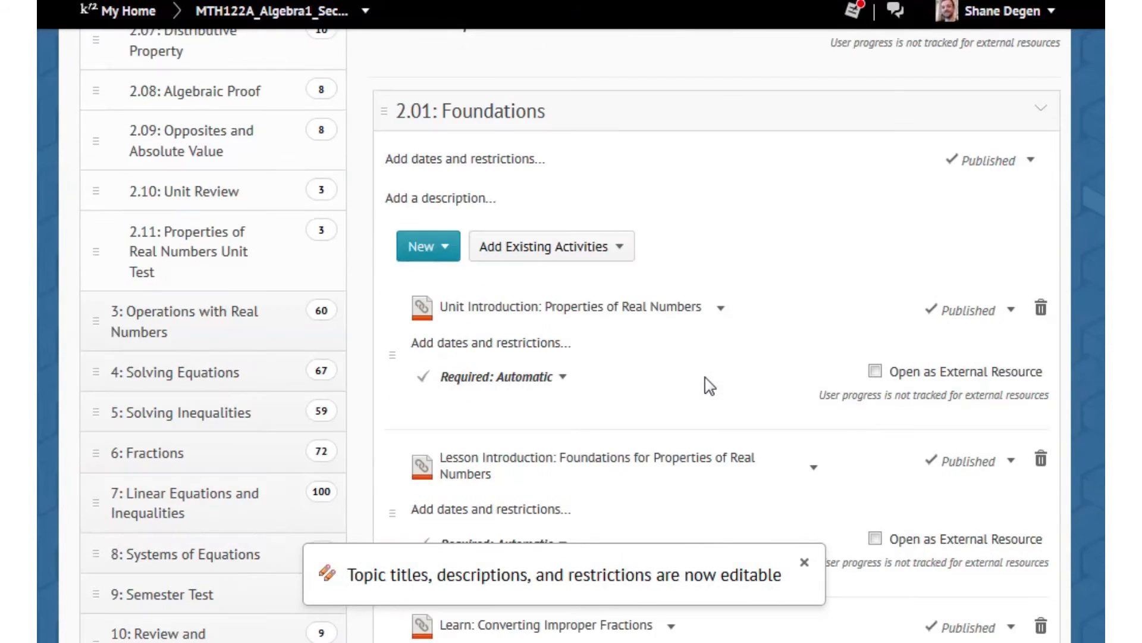
{"action": "scroll", "coordinate": [710, 386], "scroll_direction": "down", "scroll_amount": 10}
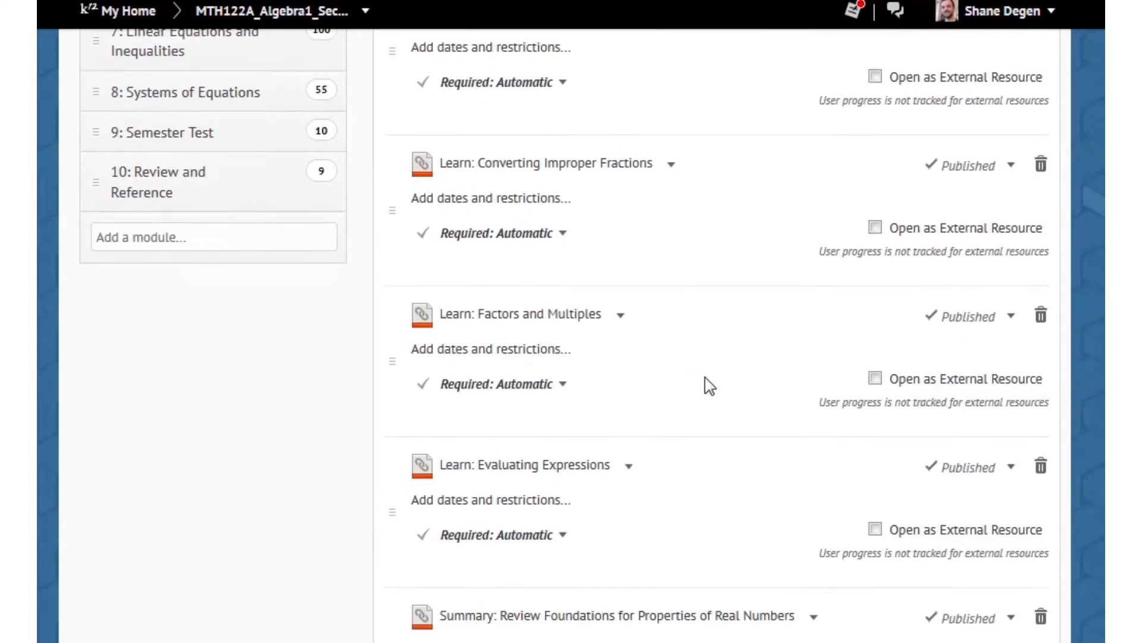
{"action": "scroll", "coordinate": [710, 385], "scroll_direction": "down", "scroll_amount": 4}
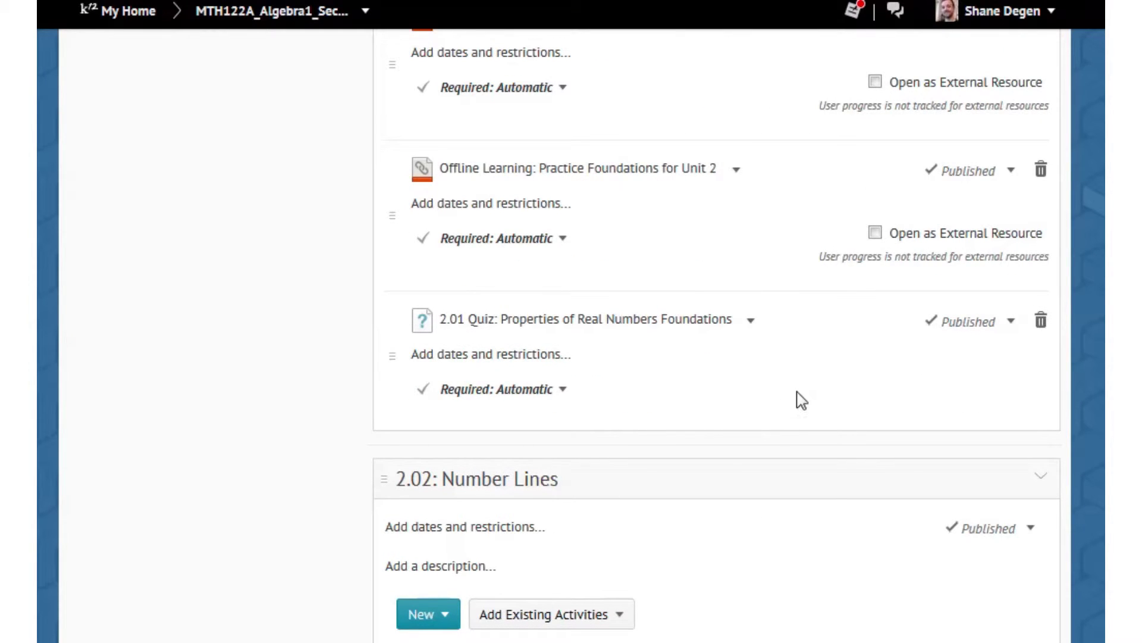
{"action": "left_click", "coordinate": [492, 364]}
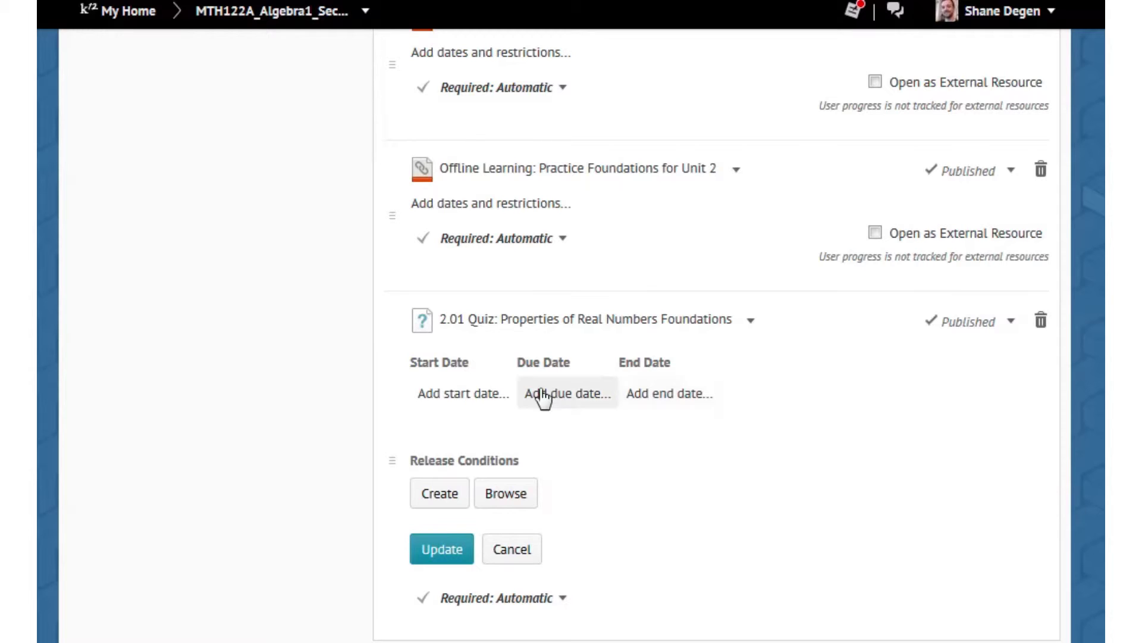
{"action": "left_click", "coordinate": [561, 394]}
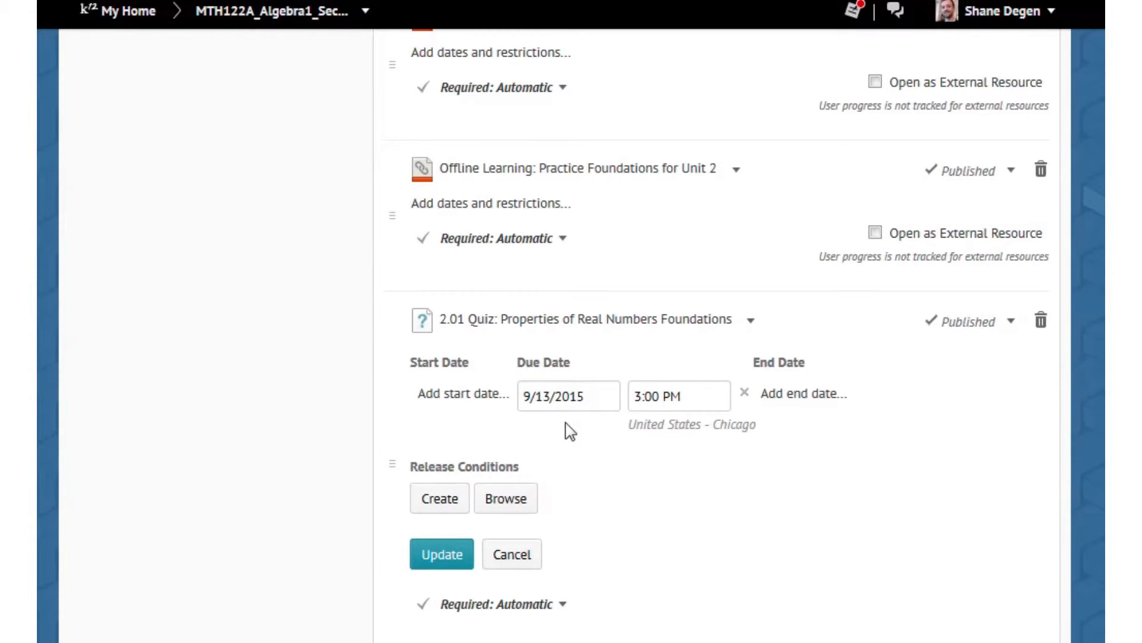
{"action": "left_click", "coordinate": [550, 396]}
{"action": "key", "text": "BackSpace"}
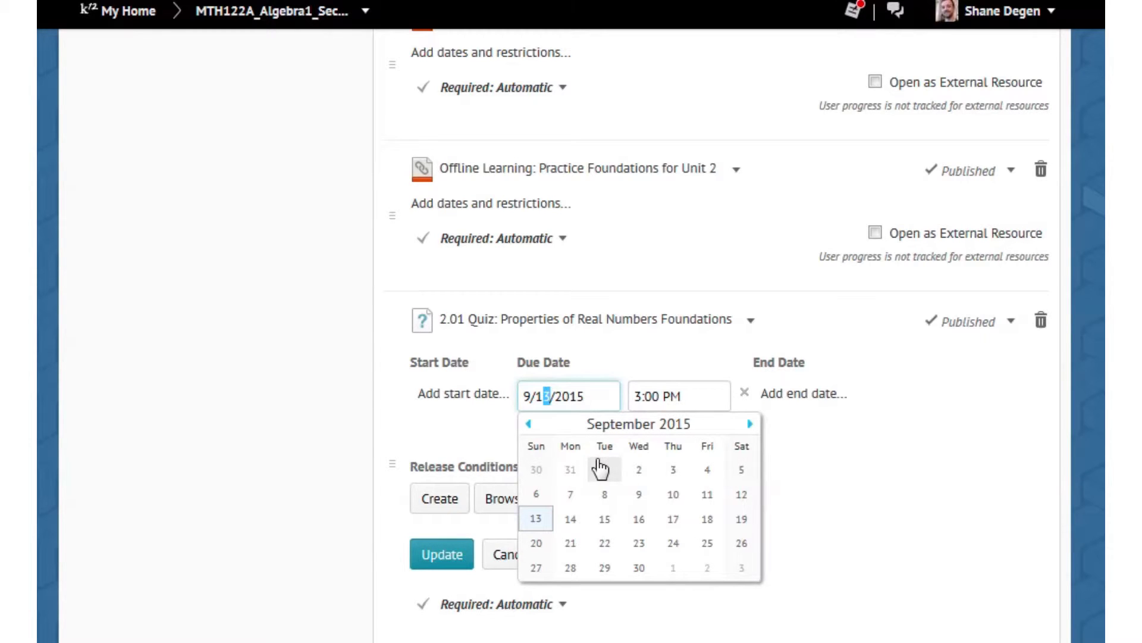
{"action": "type", "text": "8"}
{"action": "left_click", "coordinate": [658, 397]}
{"action": "double_click", "coordinate": [642, 396]}
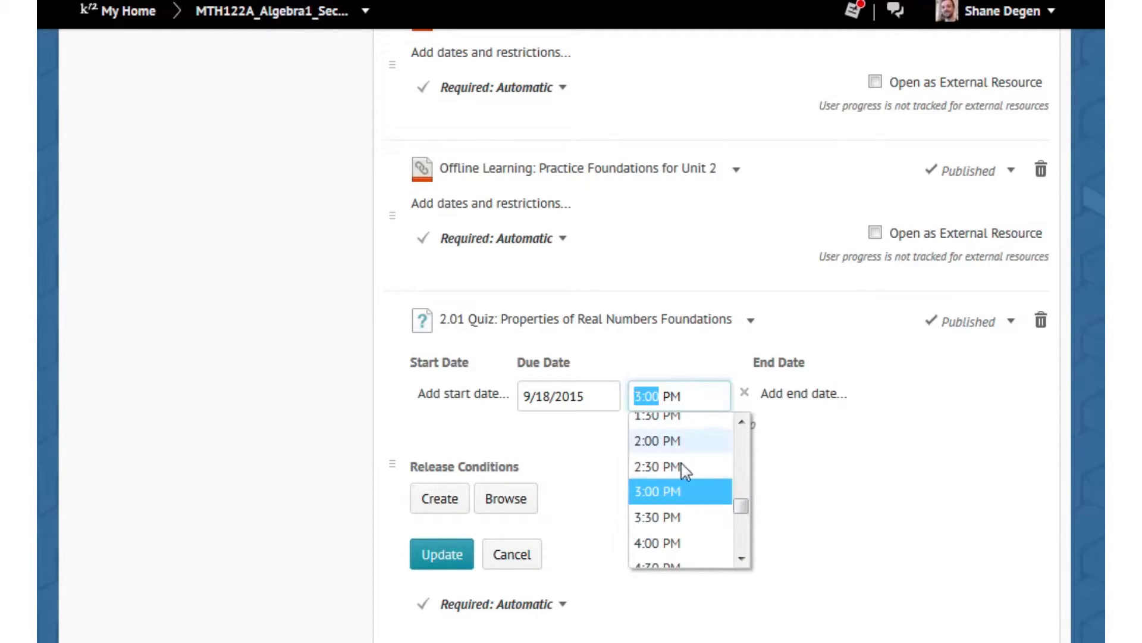
{"action": "type", "text": "11"}
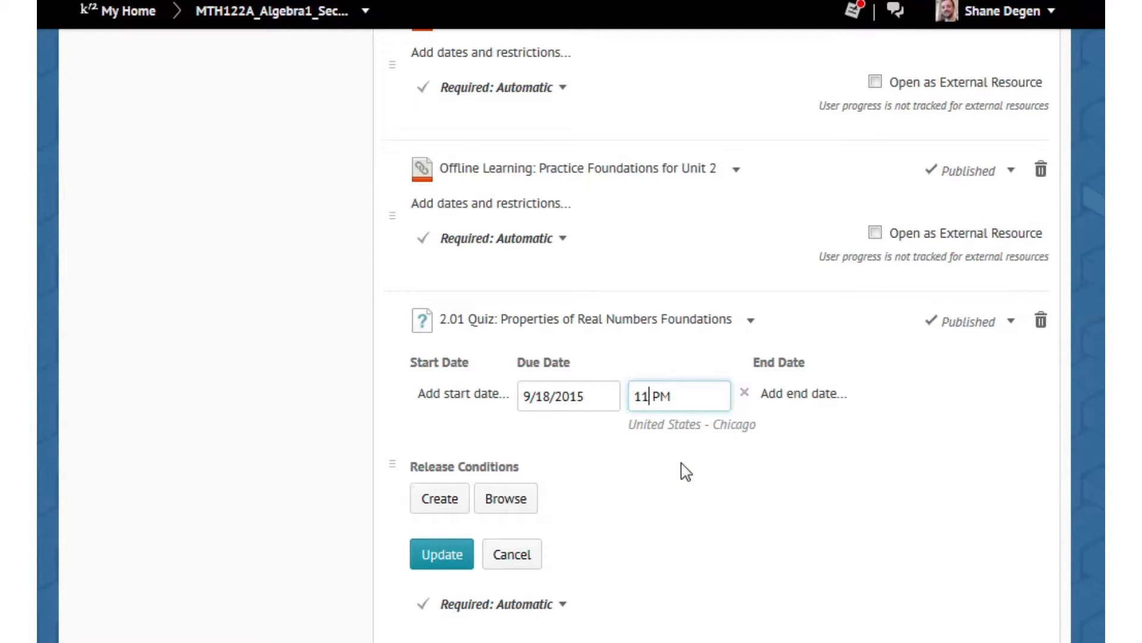
{"action": "type", "text": ":59"}
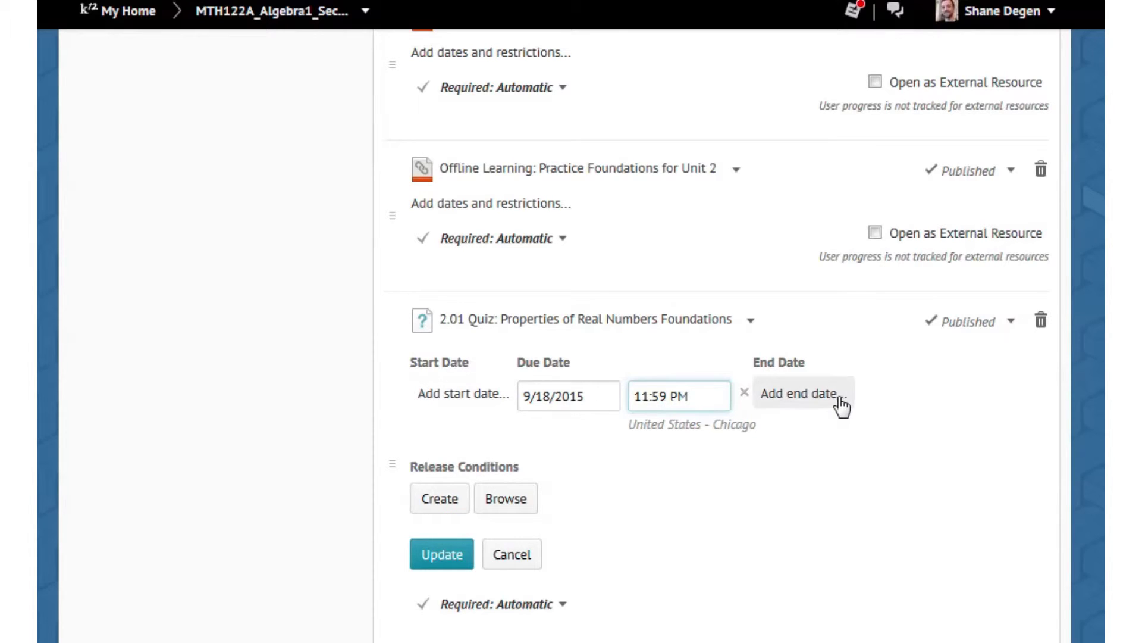
Step: Add an end date to the 2.01 quiz and check the Calendar Fall 2015 Algebra document in Word for the final due date
{"action": "left_click", "coordinate": [802, 400]}
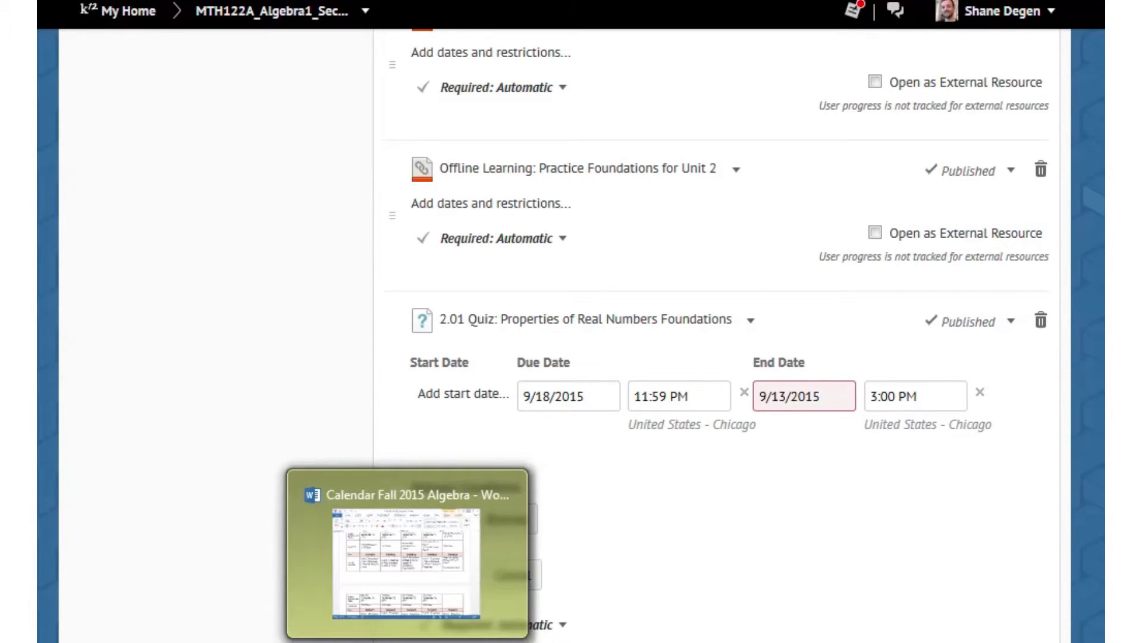
{"action": "left_click", "coordinate": [430, 558]}
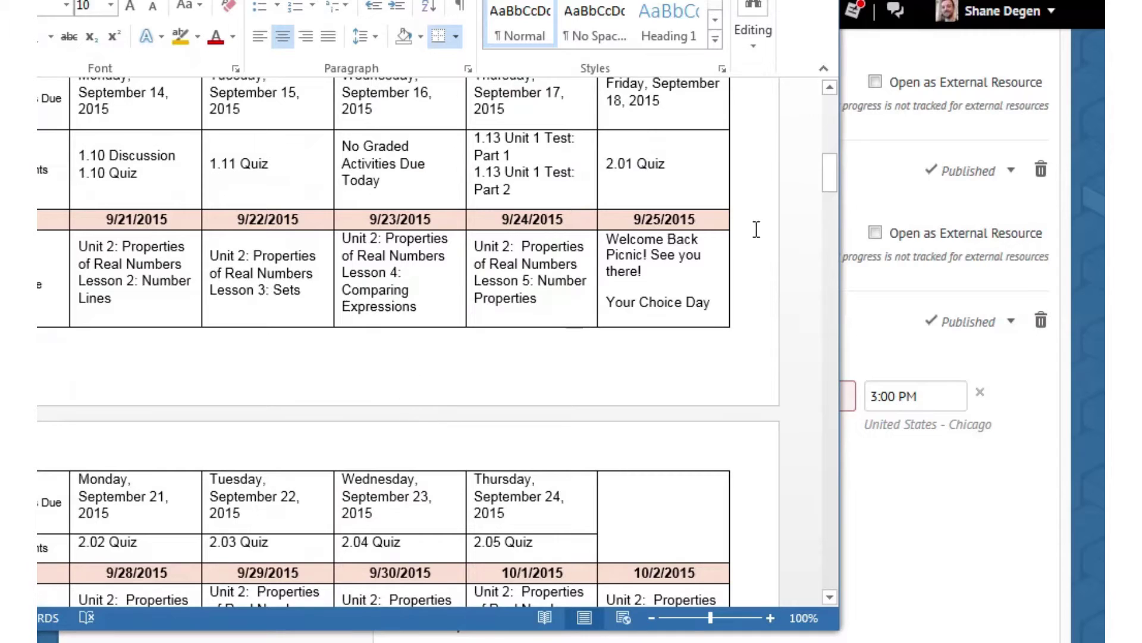
{"action": "left_click_drag", "start_coordinate": [829, 173], "coordinate": [833, 220]}
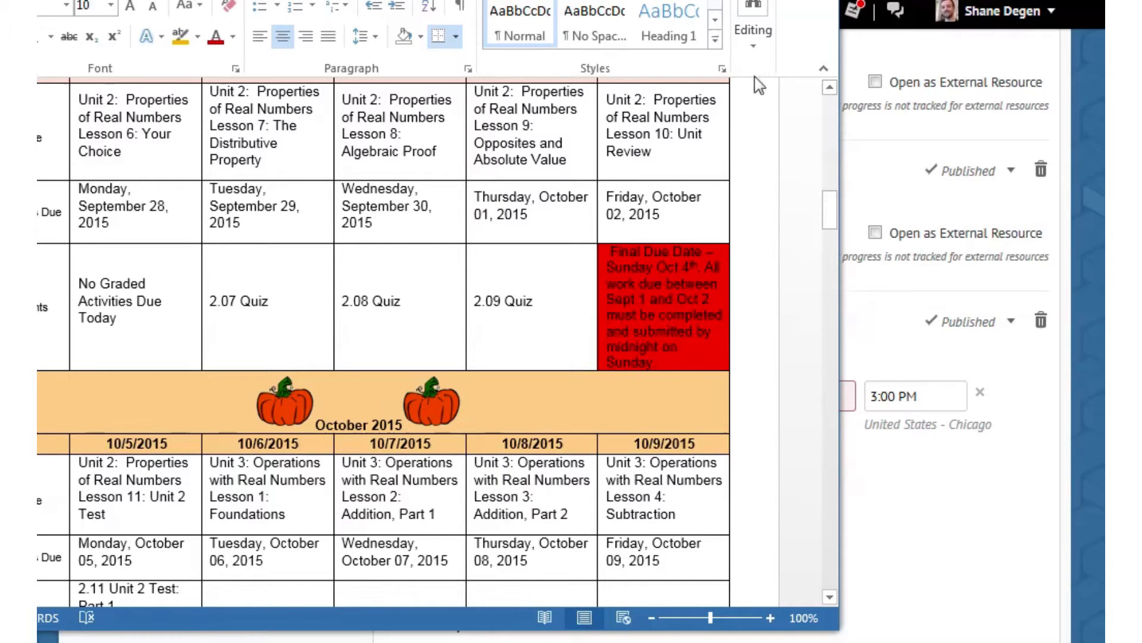
{"action": "key", "text": "super+Down"}
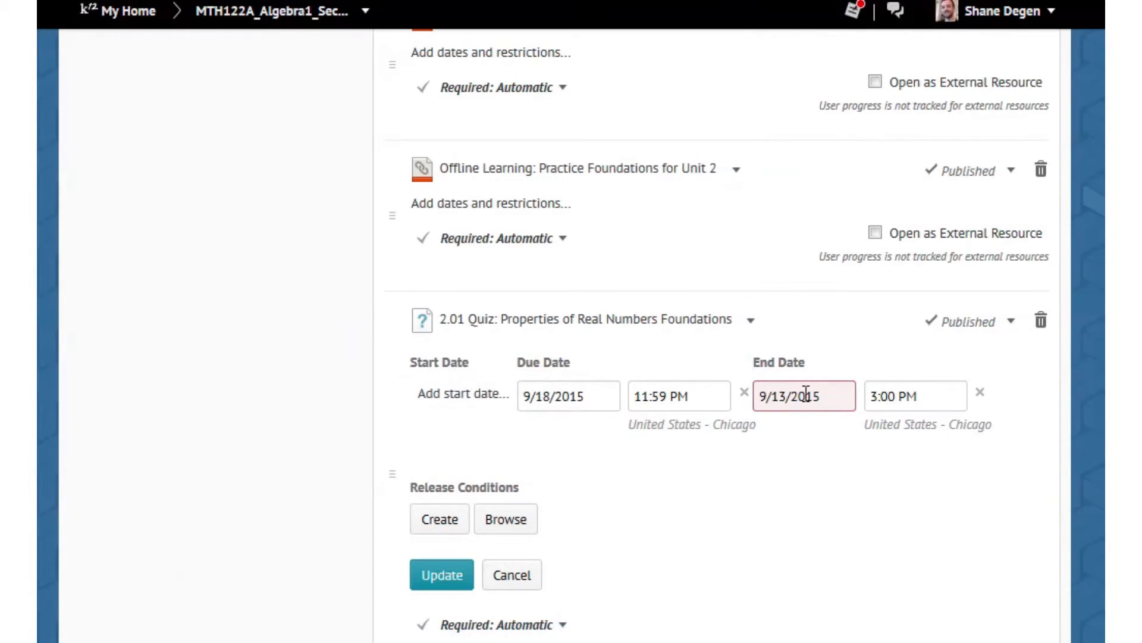
Step: Set the 2.01 quiz's end date to 10/4/2015 at 11:59 PM and save its date restrictions
{"action": "left_click", "coordinate": [786, 396]}
{"action": "left_click_drag", "start_coordinate": [785, 396], "coordinate": [750, 393]}
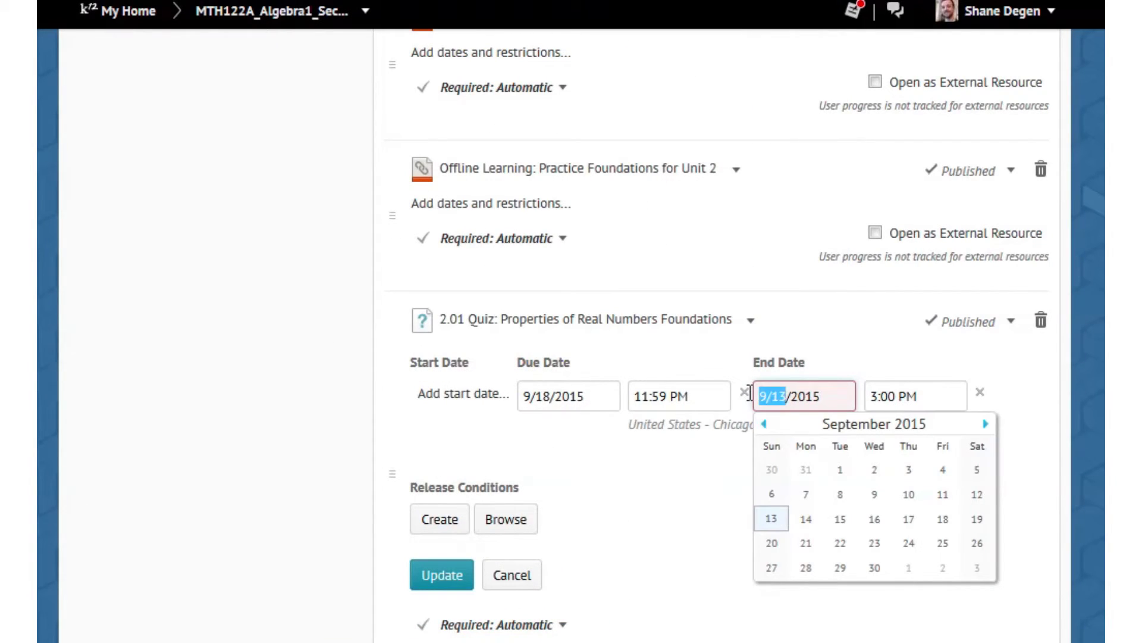
{"action": "type", "text": "10/4"}
{"action": "left_click_drag", "start_coordinate": [895, 389], "coordinate": [884, 396]}
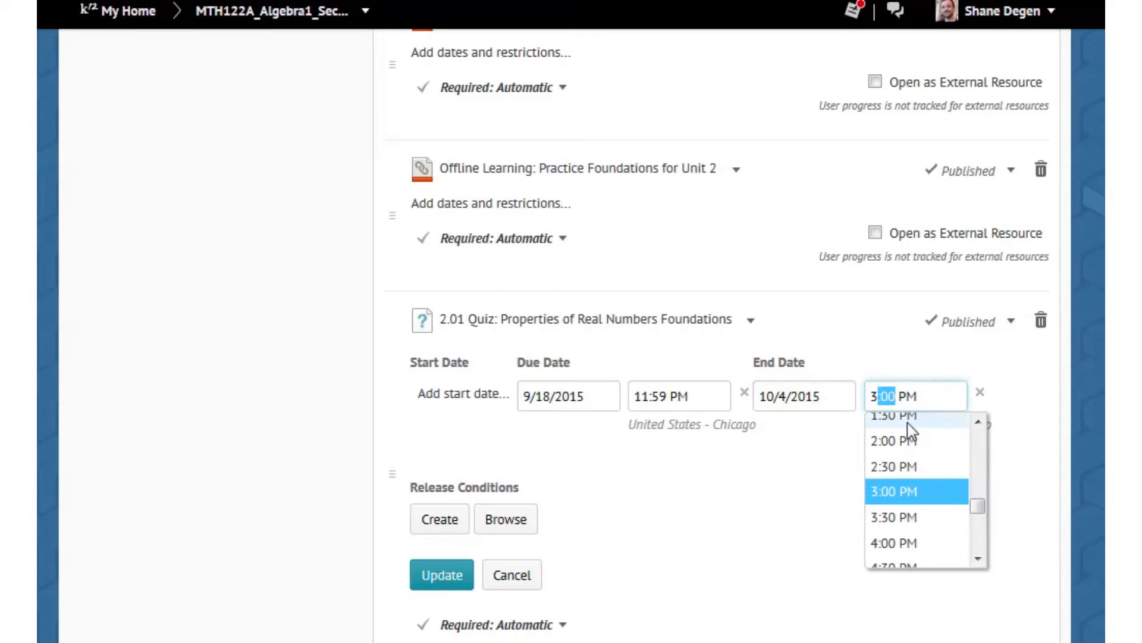
{"action": "key", "text": "BackSpace"}
{"action": "key", "text": "BackSpace"}
{"action": "type", "text": "11:59"}
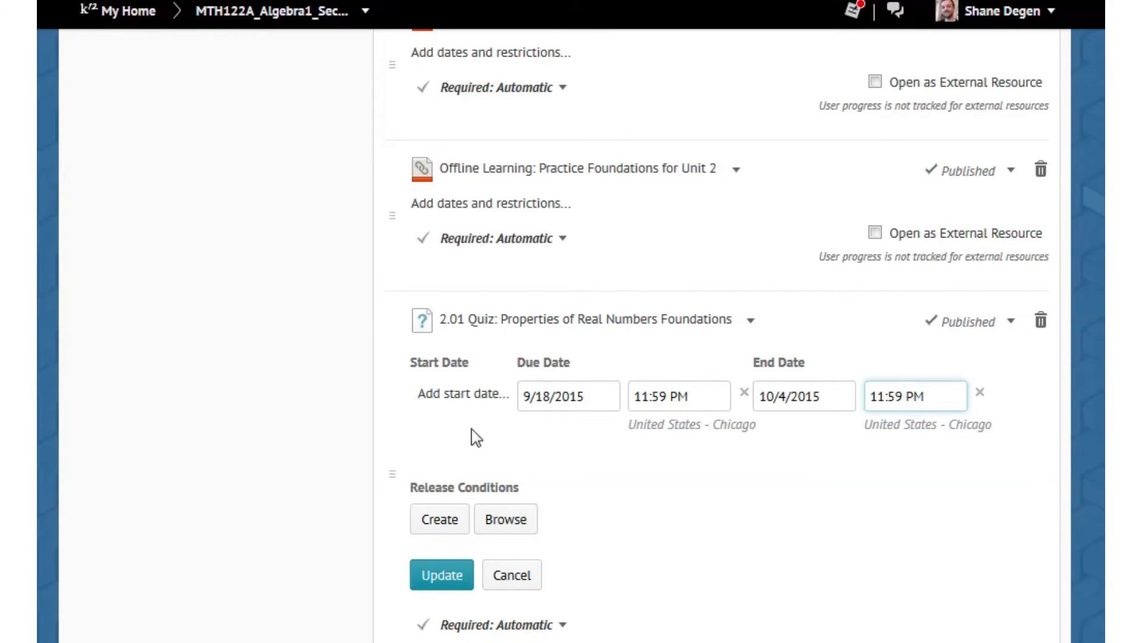
{"action": "left_click", "coordinate": [451, 573]}
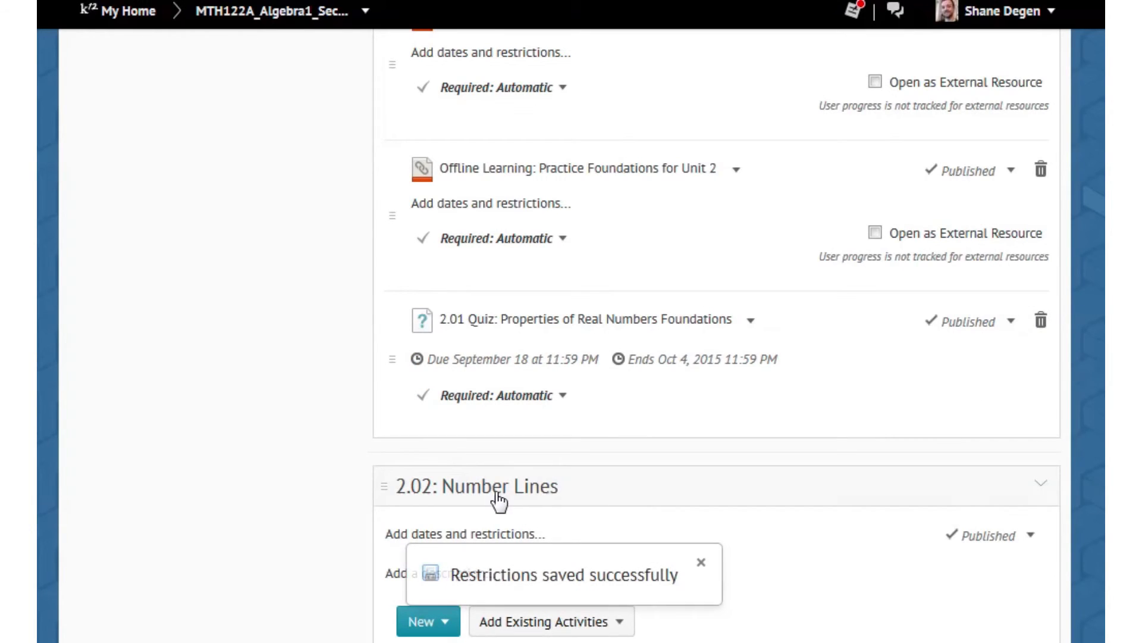
Step: Add a due date of 9/21/2015 at 11:59 PM to the 2.02 Quiz: Number Lines
{"action": "scroll", "coordinate": [499, 375], "scroll_direction": "down", "scroll_amount": 15}
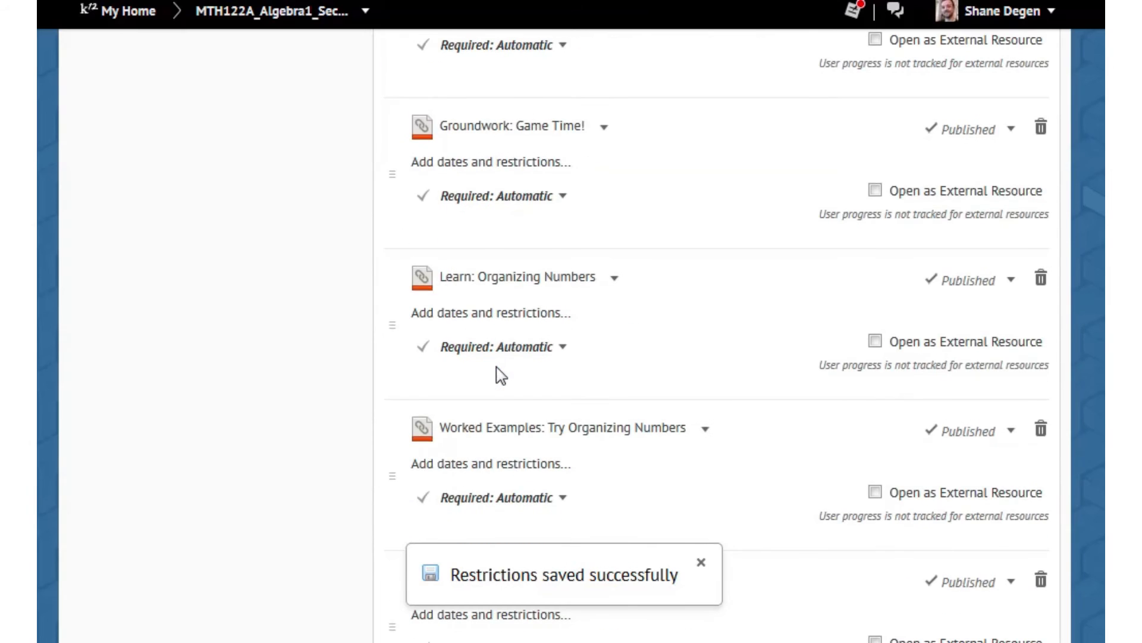
{"action": "scroll", "coordinate": [499, 375], "scroll_direction": "down", "scroll_amount": 10}
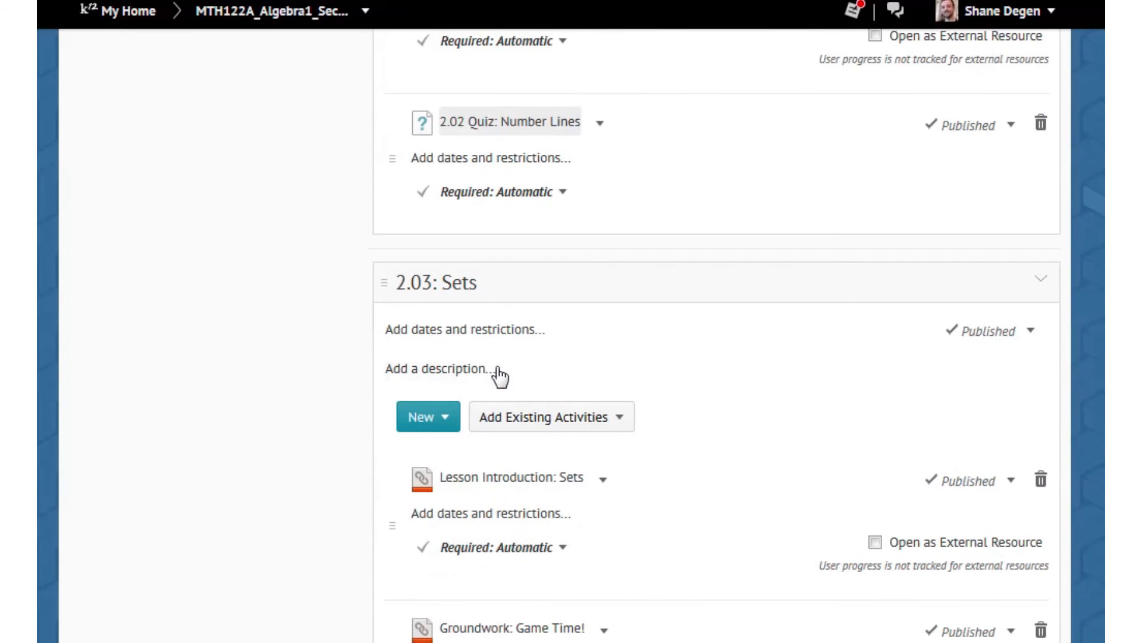
{"action": "left_click", "coordinate": [485, 164]}
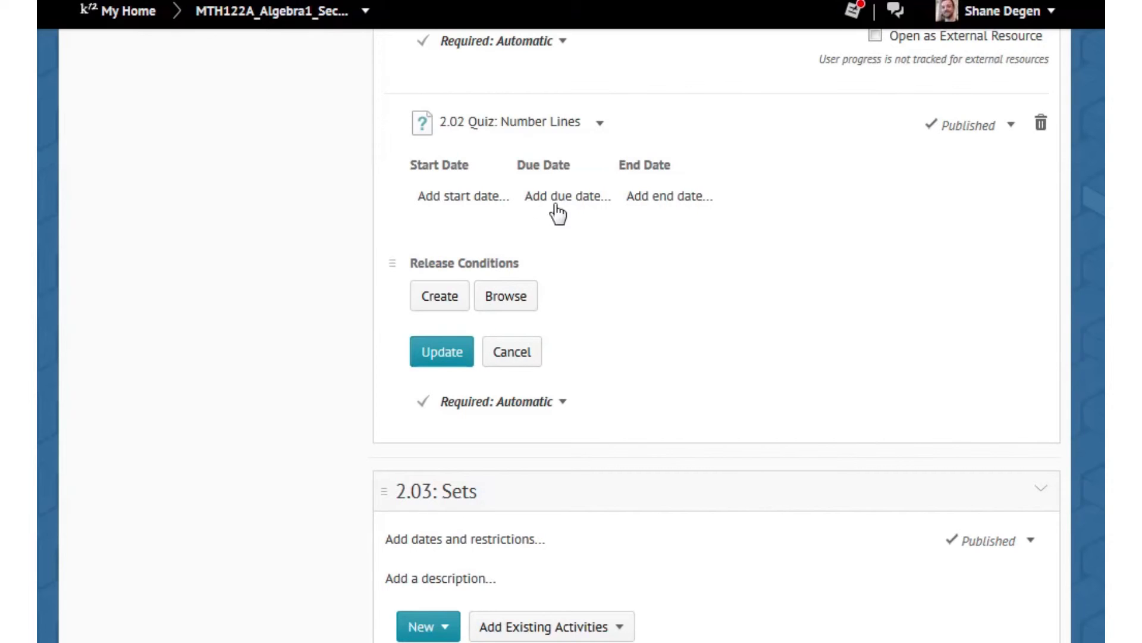
{"action": "left_click", "coordinate": [569, 205]}
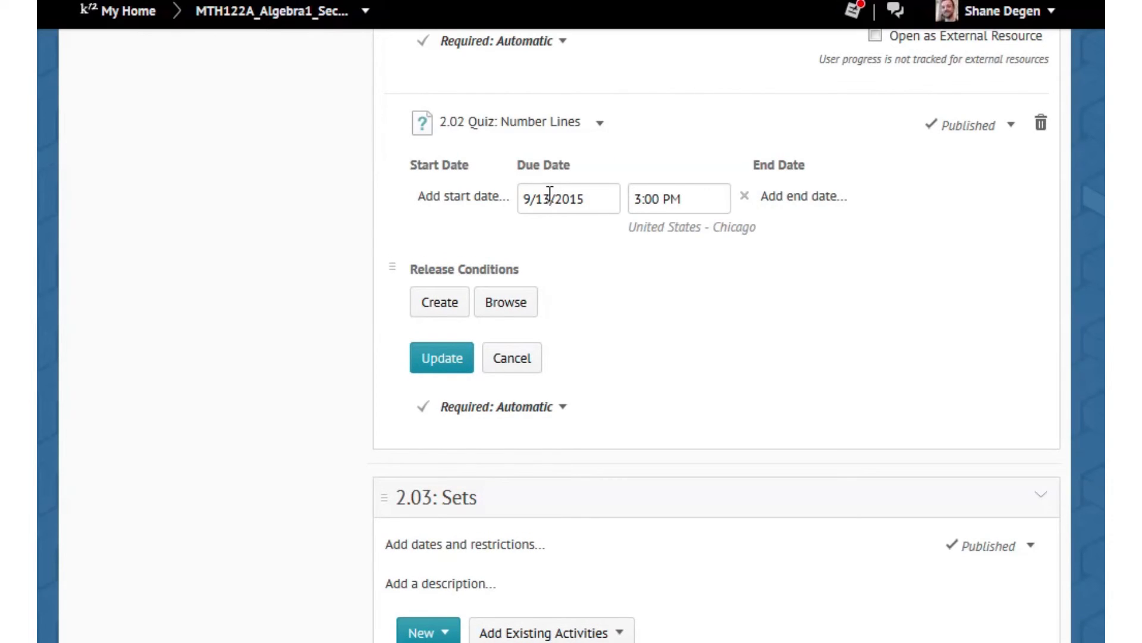
{"action": "left_click", "coordinate": [548, 198]}
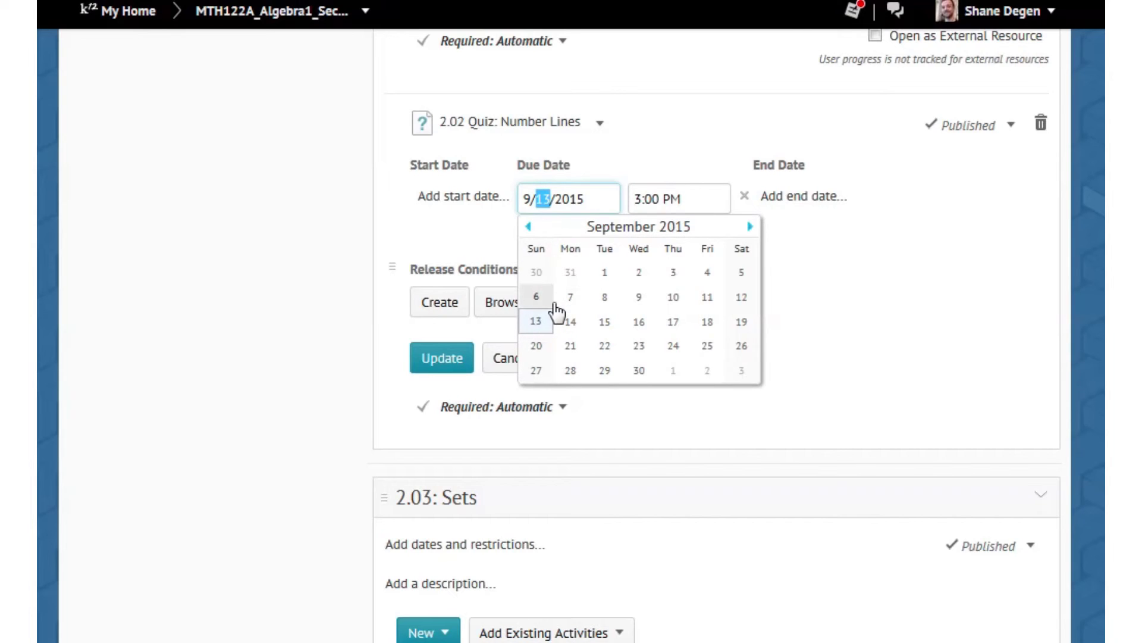
{"action": "type", "text": "21"}
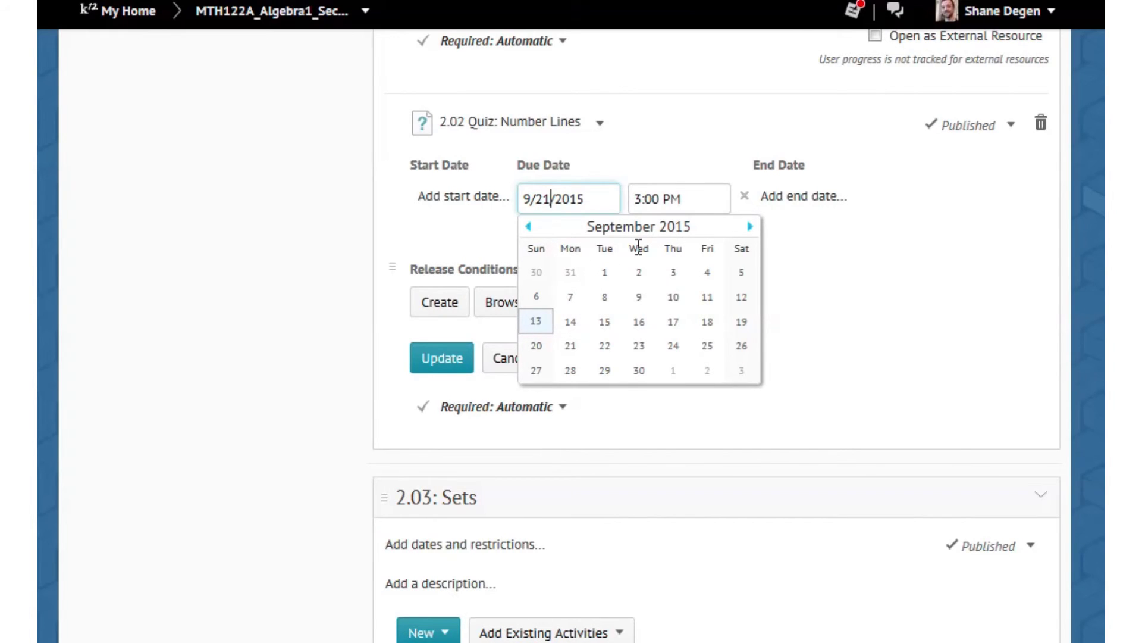
{"action": "left_click", "coordinate": [663, 199]}
{"action": "type", "text": "11:59"}
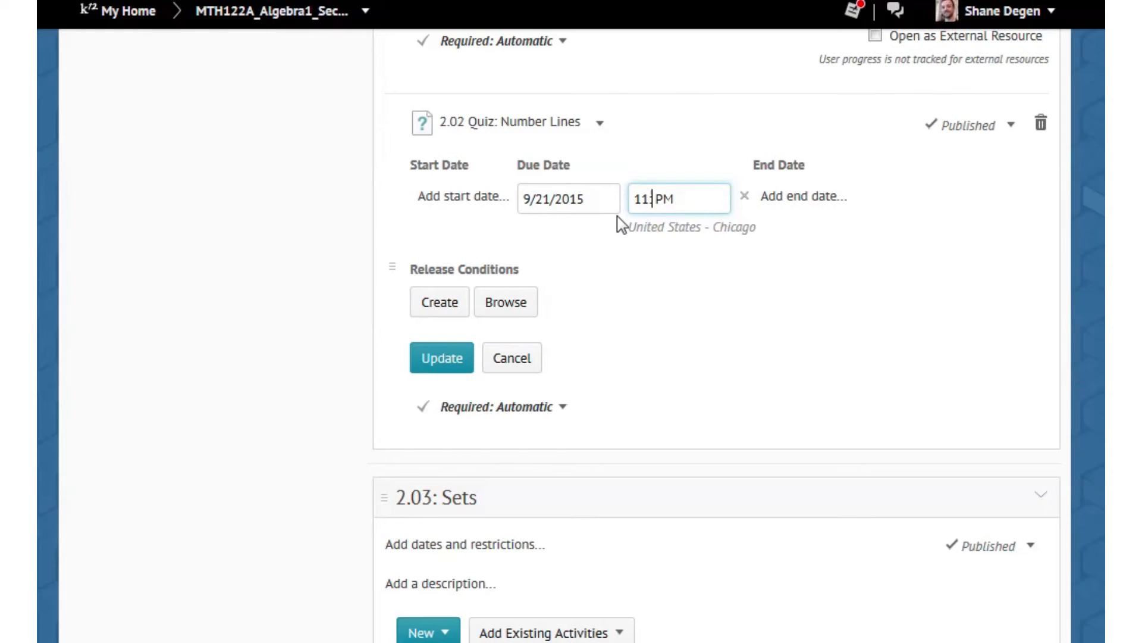
Step: Add an end date of 10/4/2015 at 11:59 PM to the 2.02 quiz and save its date restrictions
{"action": "left_click", "coordinate": [815, 199]}
{"action": "left_click", "coordinate": [786, 199]}
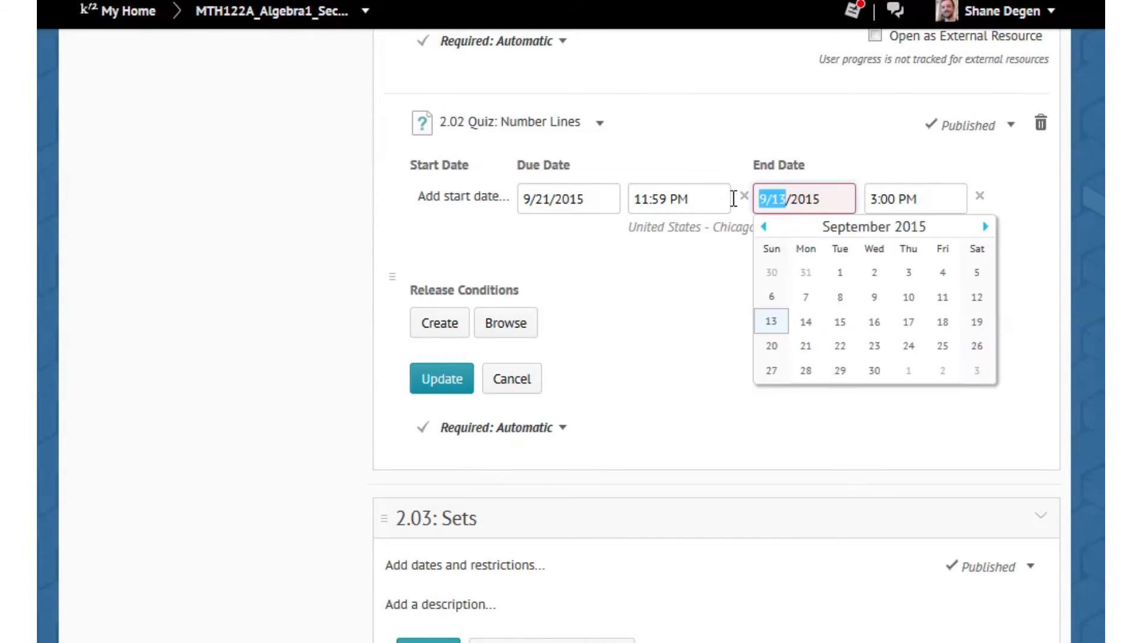
{"action": "type", "text": "10/4"}
{"action": "left_click", "coordinate": [889, 200]}
{"action": "key", "text": "BackSpace"}
{"action": "key", "text": "BackSpace"}
{"action": "key", "text": "BackSpace"}
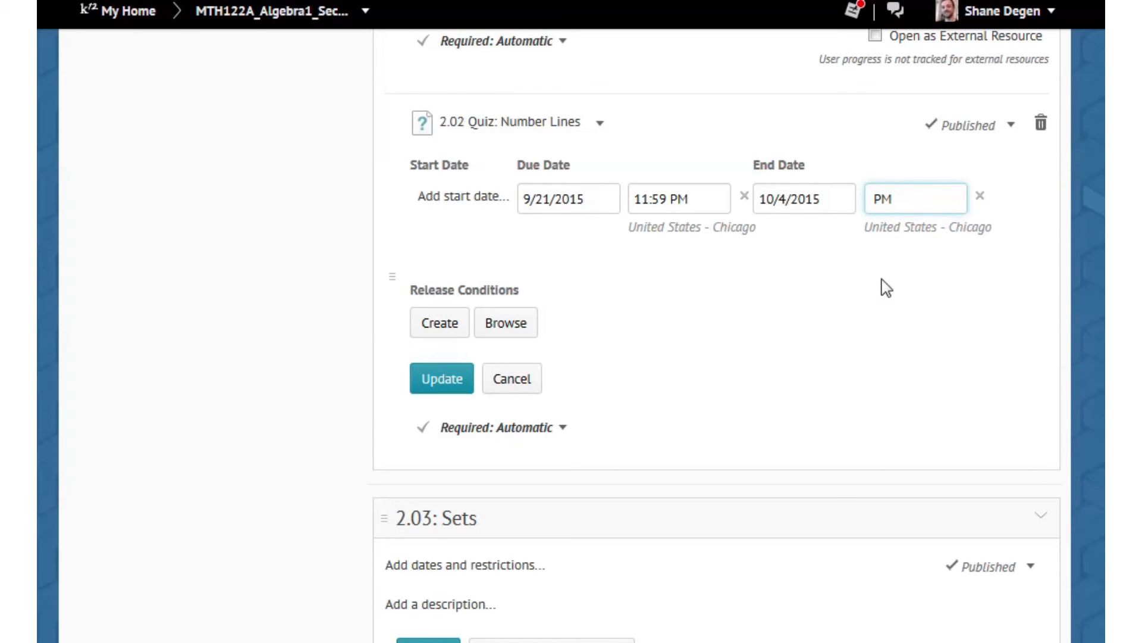
{"action": "type", "text": "11:59"}
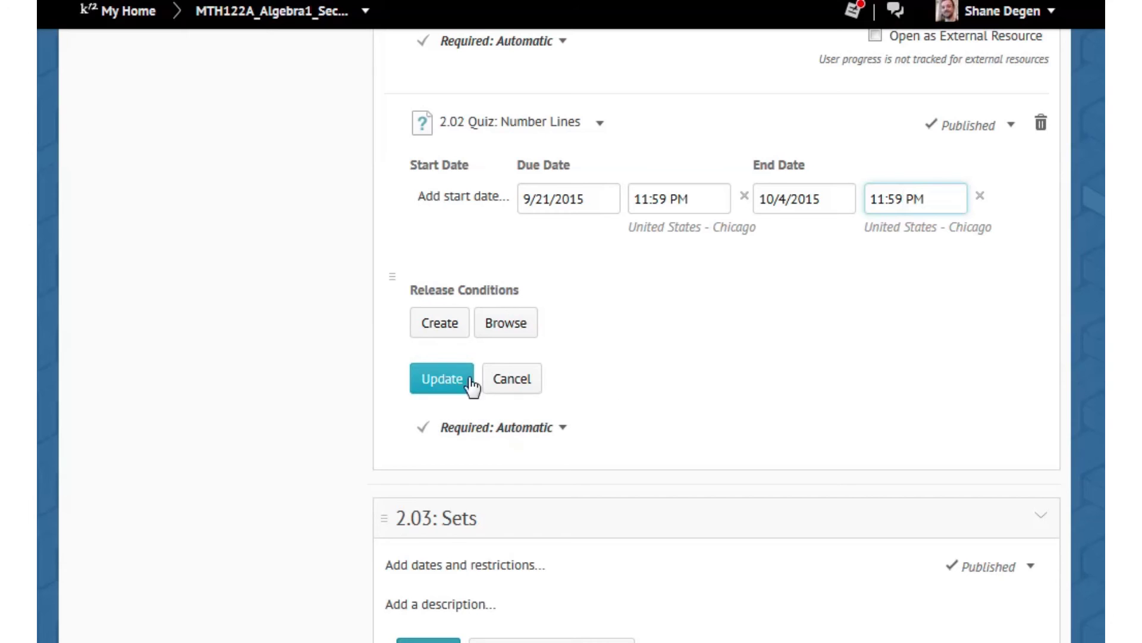
{"action": "left_click", "coordinate": [453, 374]}
{"action": "scroll", "coordinate": [470, 402], "scroll_direction": "down", "scroll_amount": 10}
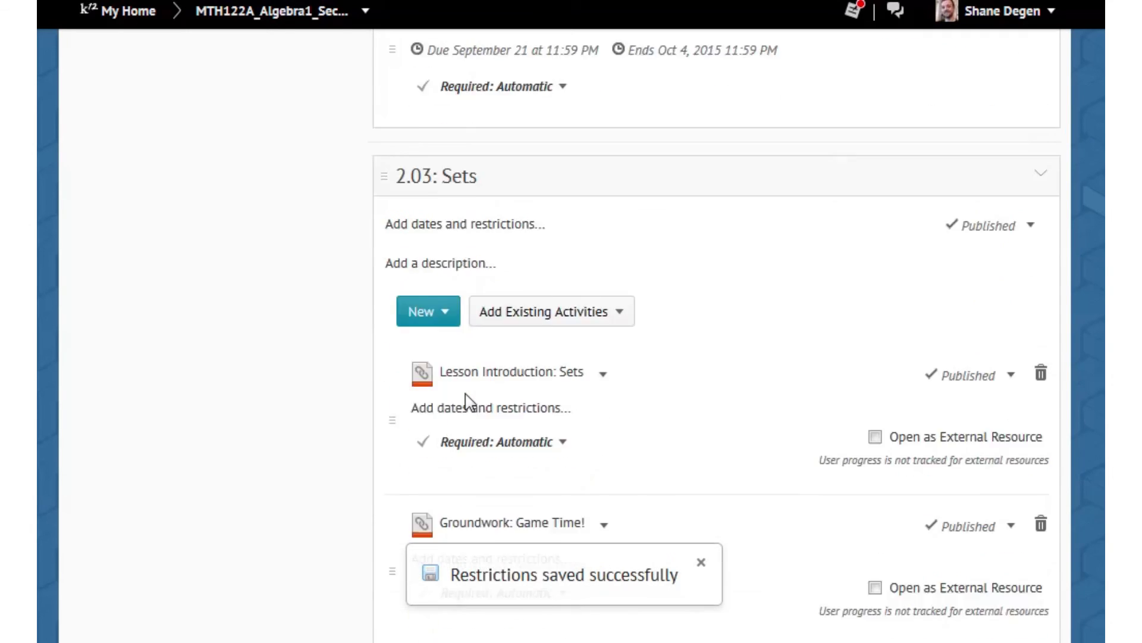
Step: Add a due date of 9/22/2015 at 11:59 PM to the 2.03 Quiz: Sets
{"action": "scroll", "coordinate": [470, 402], "scroll_direction": "down", "scroll_amount": 10}
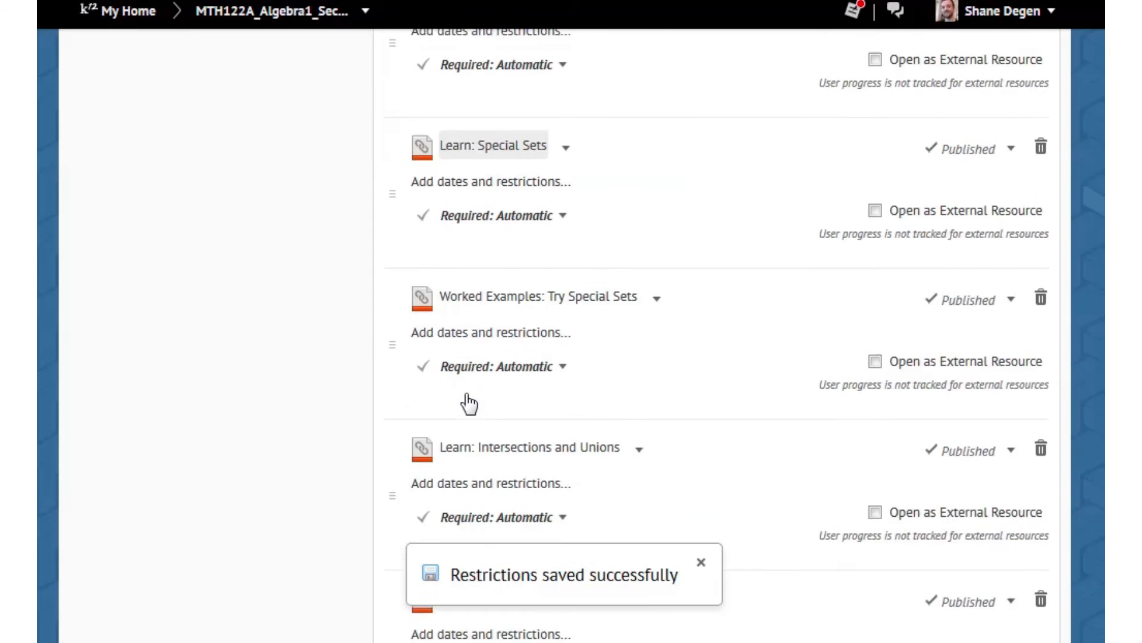
{"action": "scroll", "coordinate": [470, 402], "scroll_direction": "down", "scroll_amount": 7}
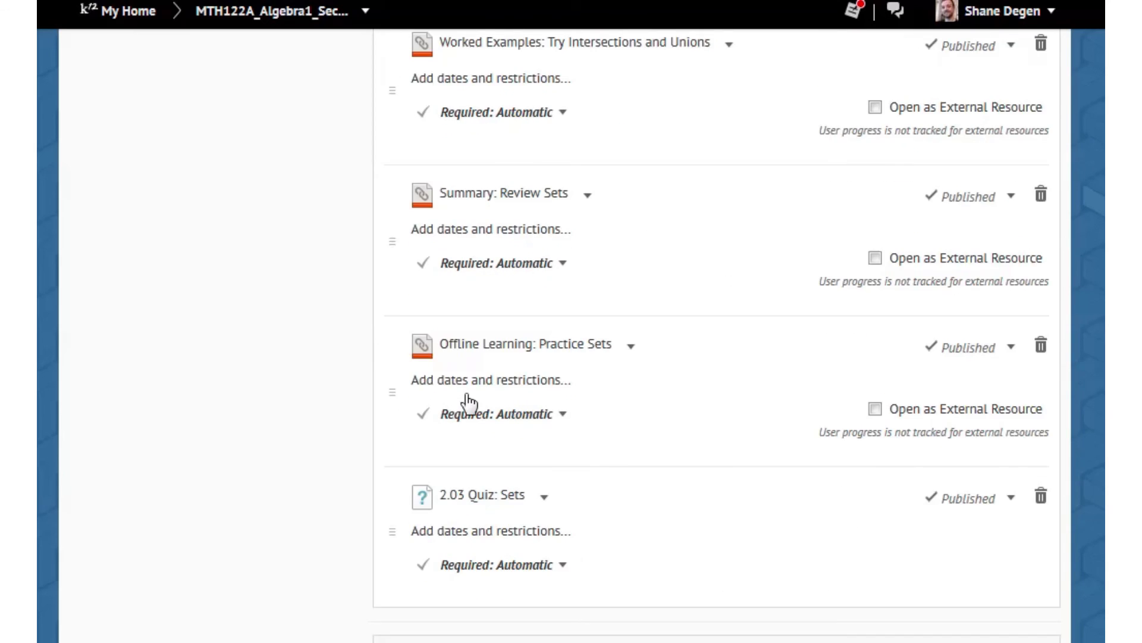
{"action": "left_click", "coordinate": [486, 300]}
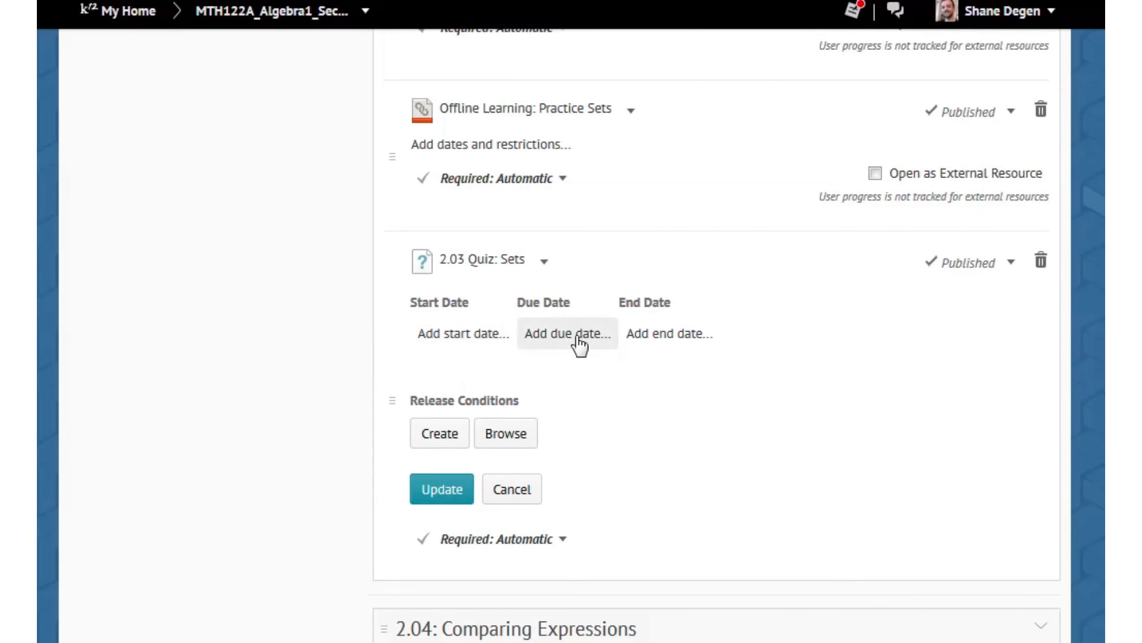
{"action": "left_click", "coordinate": [577, 336]}
{"action": "left_click", "coordinate": [547, 335]}
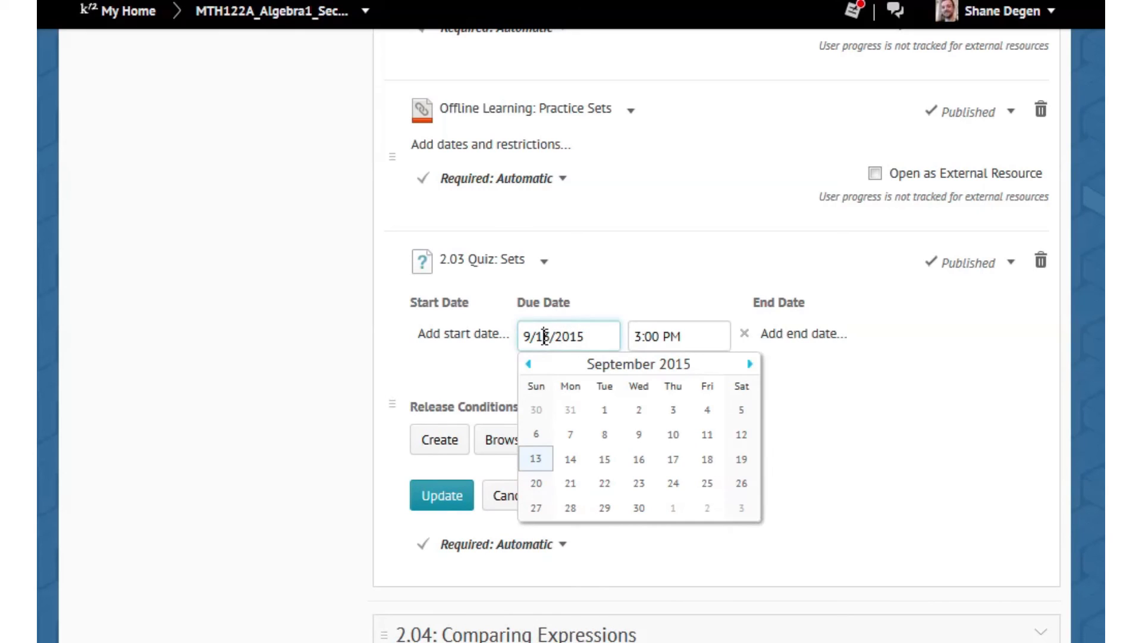
{"action": "key", "text": "BackSpace"}
{"action": "key", "text": "Delete"}
{"action": "type", "text": "22"}
{"action": "double_click", "coordinate": [657, 338]}
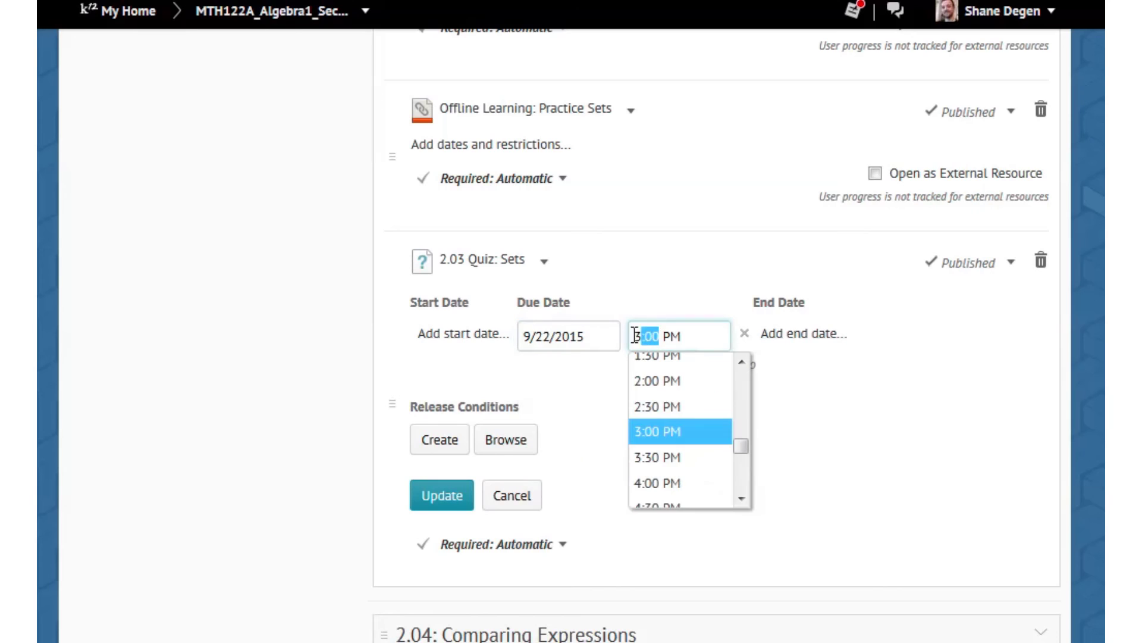
{"action": "type", "text": "11"}
{"action": "type", "text": ":59"}
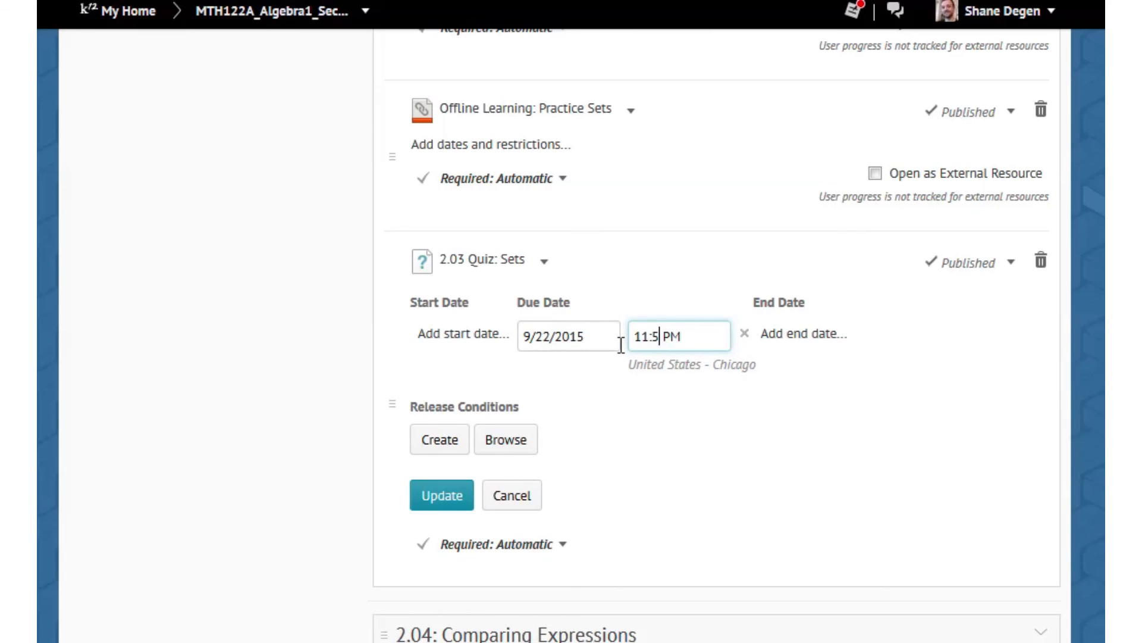
Step: Add an end date of 10/4/2015 at 11:59 PM to the 2.03 quiz
{"action": "left_click", "coordinate": [838, 338]}
{"action": "left_click_drag", "start_coordinate": [780, 342], "coordinate": [732, 334]}
{"action": "type", "text": "10"}
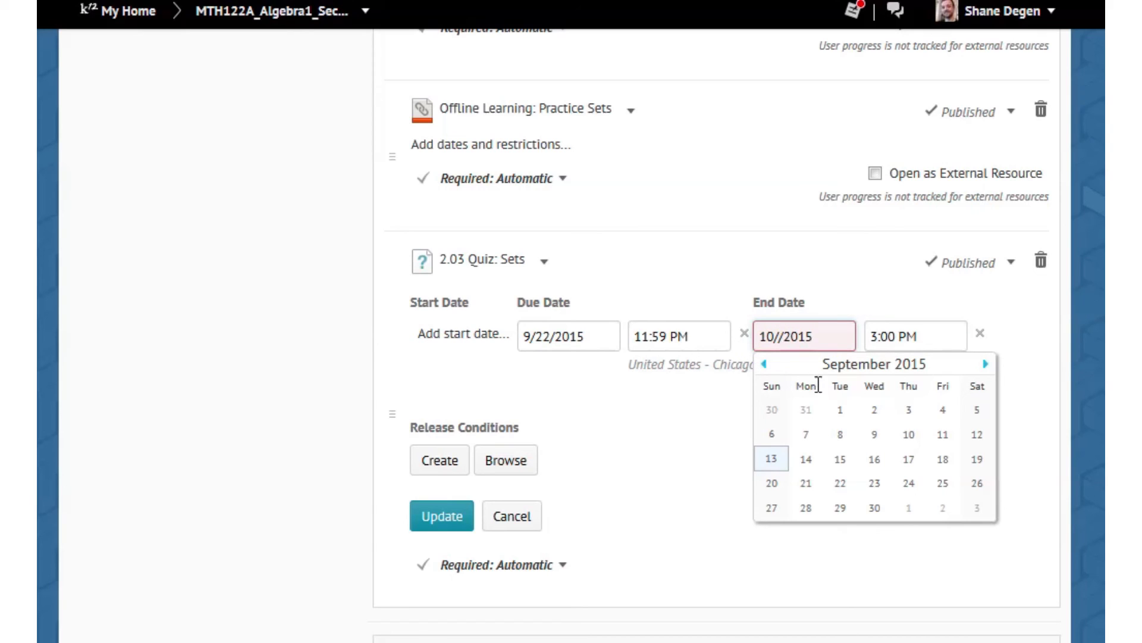
{"action": "type", "text": "/4"}
{"action": "left_click_drag", "start_coordinate": [900, 337], "coordinate": [868, 336]}
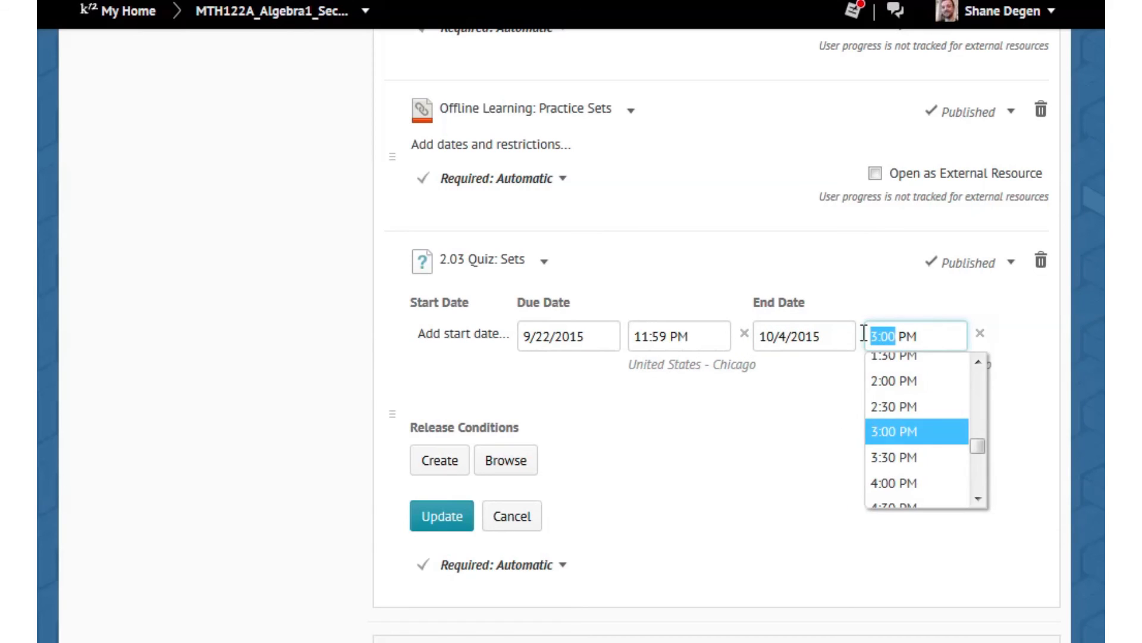
{"action": "type", "text": "11:59"}
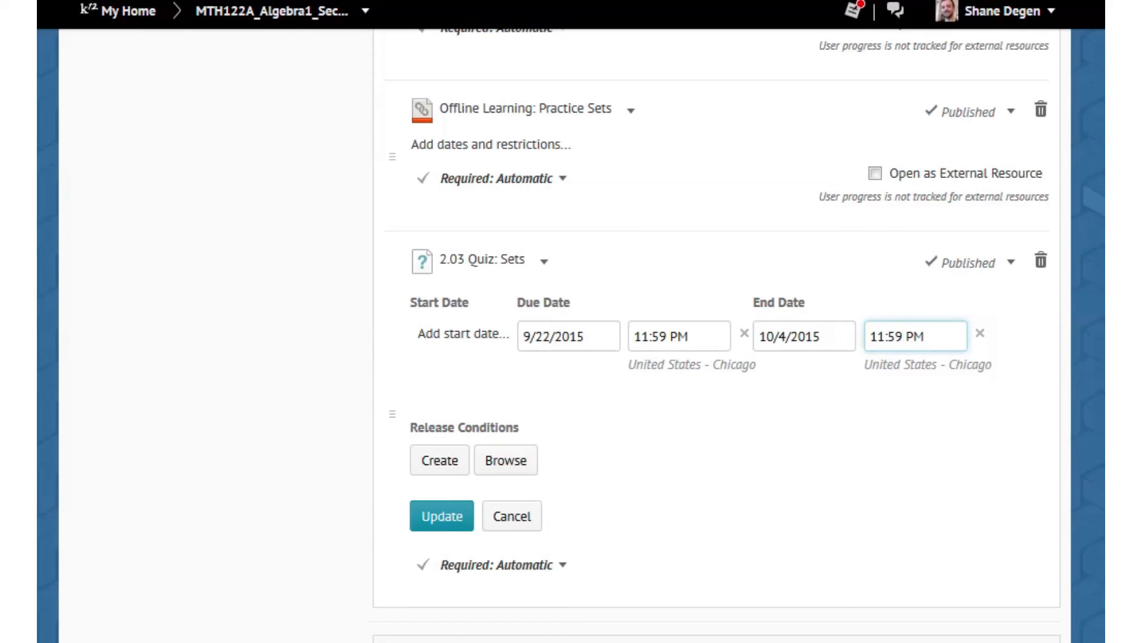